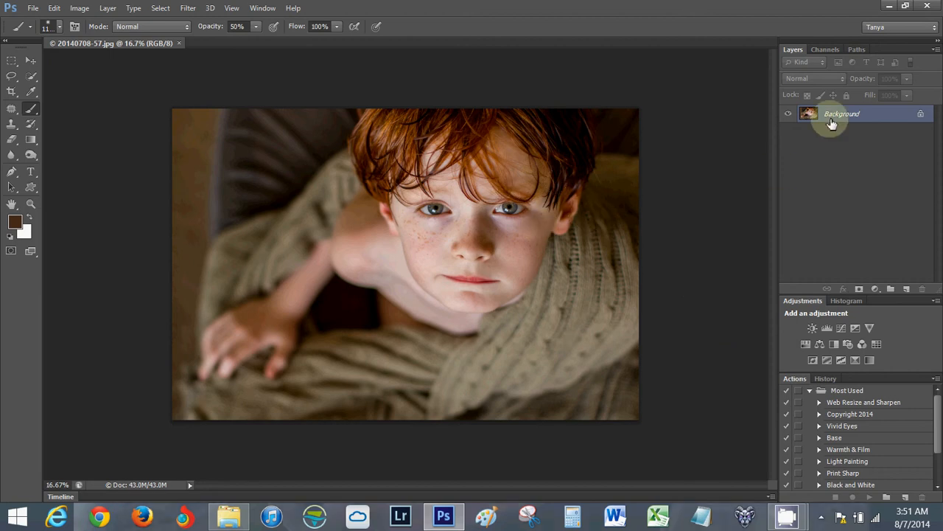
# Step: Duplicate the Background layer and patch the pale skin flakes on the shaded side of the nose
pyautogui.hotkey('ctrl', 'j')
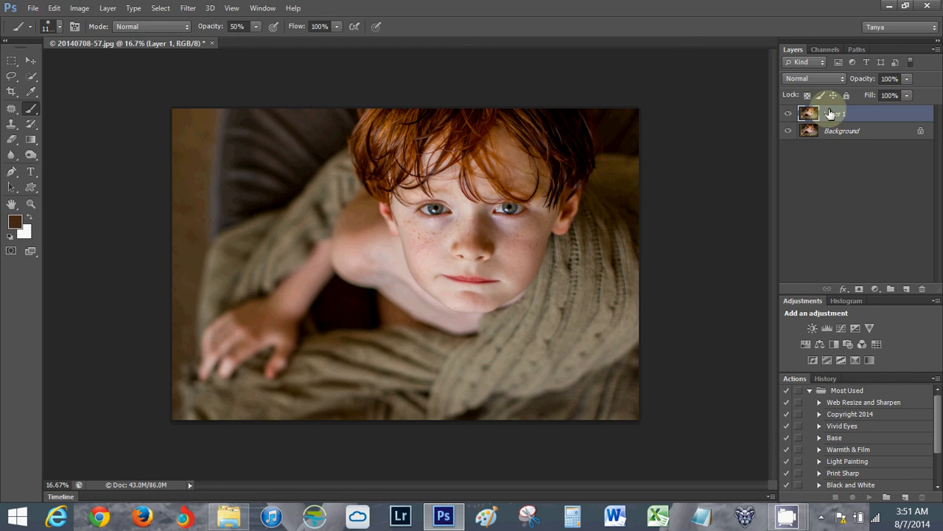
pyautogui.press('z')
pyautogui.click(487, 227)
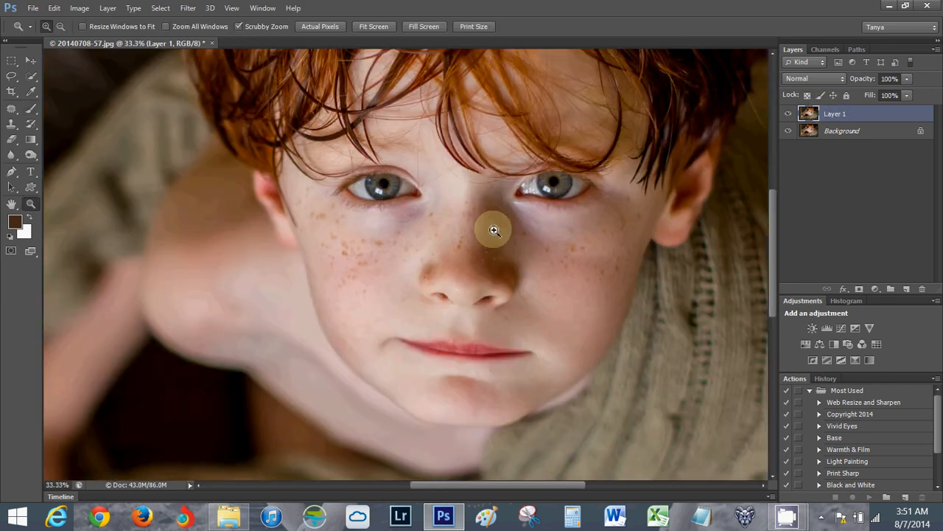
pyautogui.click(494, 230)
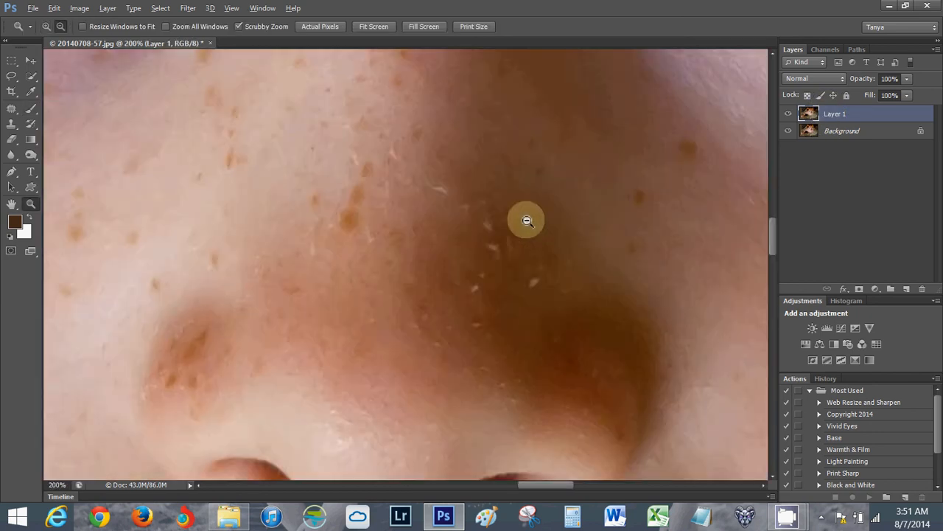
pyautogui.press('j')
pyautogui.moveTo(499, 264)
pyautogui.mouseDown()
pyautogui.moveTo(498, 249)
pyautogui.moveTo(505, 259)
pyautogui.moveTo(486, 246)
pyautogui.mouseUp()
pyautogui.hotkey('ctrl', 'd')
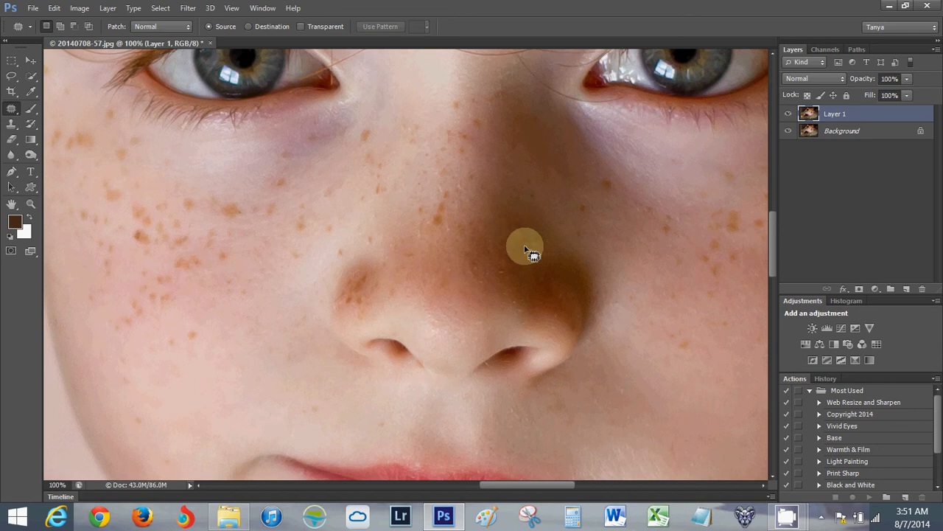
pyautogui.moveTo(524, 224); pyautogui.dragTo(505, 213)
pyautogui.hotkey('ctrl', 'd')
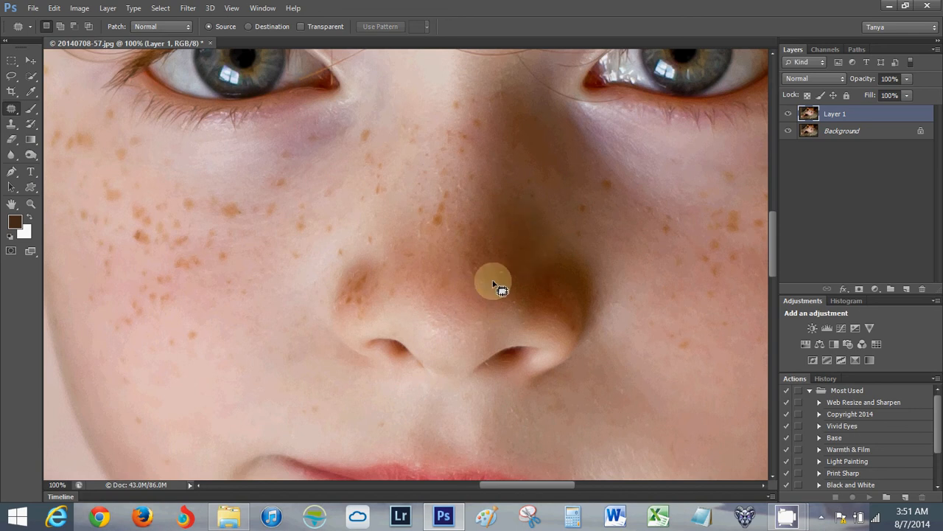
# Step: Patch the flaky spots along the middle of the nose, between the bridge and the tip
pyautogui.moveTo(469, 253); pyautogui.dragTo(505, 275)
pyautogui.moveTo(506, 273)
pyautogui.mouseDown()
pyautogui.moveTo(506, 226)
pyautogui.moveTo(459, 200)
pyautogui.moveTo(480, 208)
pyautogui.moveTo(457, 211)
pyautogui.moveTo(481, 223)
pyautogui.moveTo(468, 234)
pyautogui.mouseUp()
pyautogui.hotkey('ctrl', 'd')
pyautogui.hotkey('ctrl', 'd')
pyautogui.moveTo(467, 238)
pyautogui.mouseDown()
pyautogui.moveTo(421, 258)
pyautogui.moveTo(431, 226)
pyautogui.mouseUp()
pyautogui.hotkey('ctrl', 'd')
pyautogui.hotkey('ctrl', 'd')
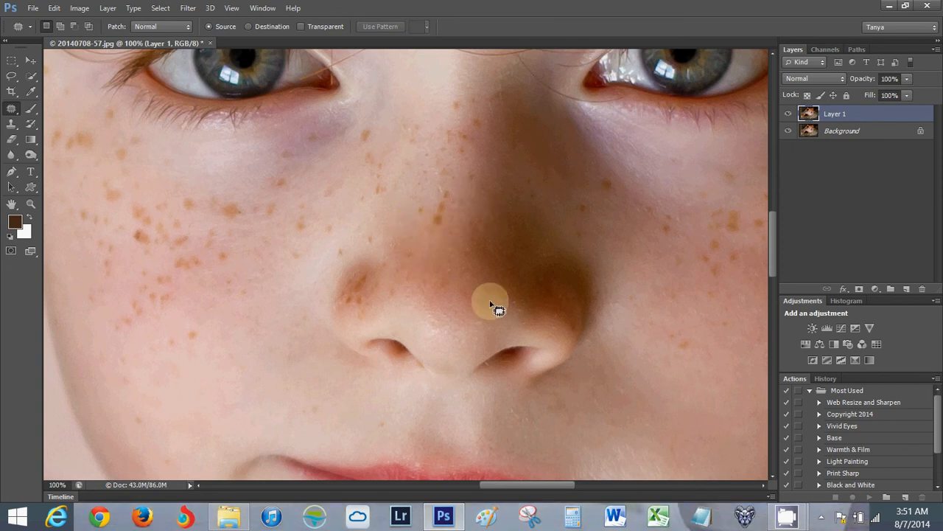
# Step: Patch the remaining small blemishes on the nose tip, beside the shaded nostril and on the bridge
pyautogui.moveTo(491, 303)
pyautogui.mouseDown()
pyautogui.moveTo(512, 293)
pyautogui.moveTo(496, 305)
pyautogui.mouseUp()
pyautogui.moveTo(509, 304); pyautogui.dragTo(518, 277)
pyautogui.hotkey('ctrl', 'd')
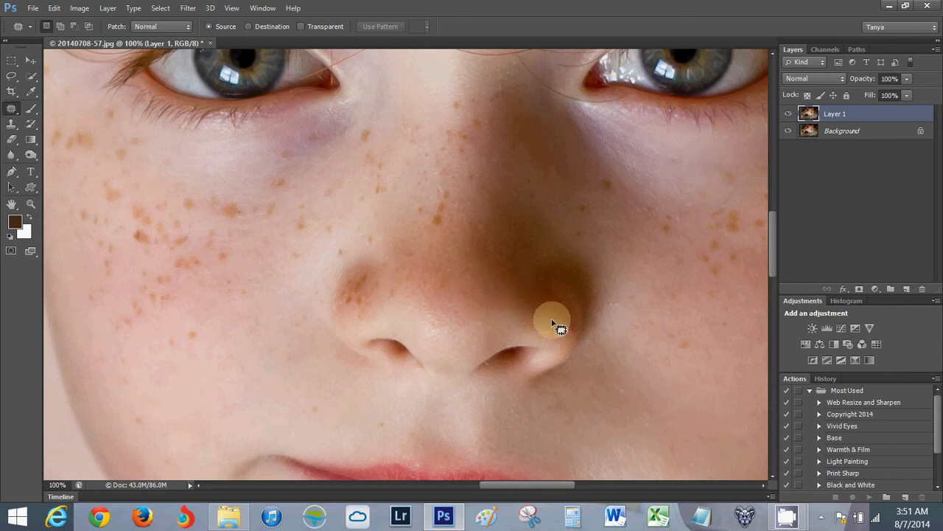
pyautogui.moveTo(552, 324)
pyautogui.mouseDown()
pyautogui.moveTo(564, 292)
pyautogui.moveTo(559, 322)
pyautogui.mouseUp()
pyautogui.moveTo(561, 309); pyautogui.dragTo(572, 308)
pyautogui.hotkey('ctrl', 'd')
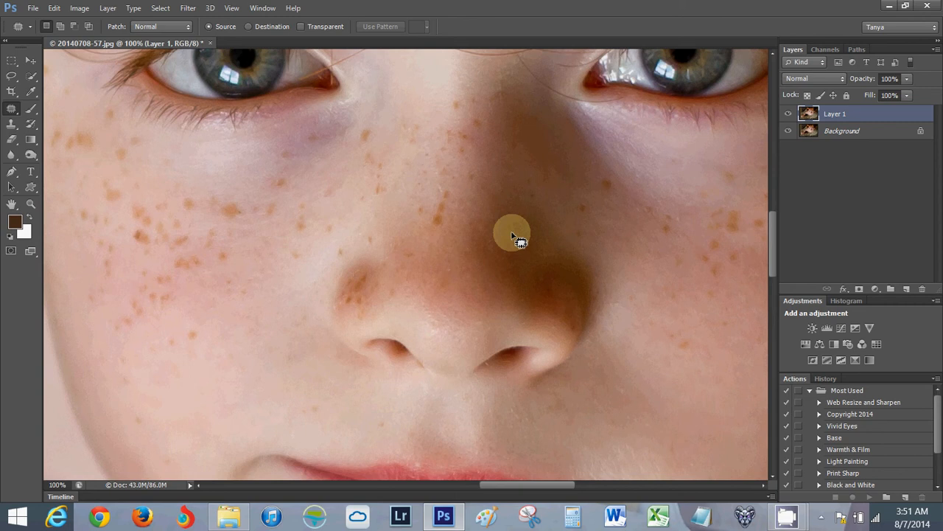
pyautogui.moveTo(436, 181)
pyautogui.mouseDown()
pyautogui.moveTo(442, 196)
pyautogui.moveTo(435, 184)
pyautogui.mouseUp()
pyautogui.moveTo(440, 190); pyautogui.dragTo(429, 189)
pyautogui.hotkey('ctrl', 'd')
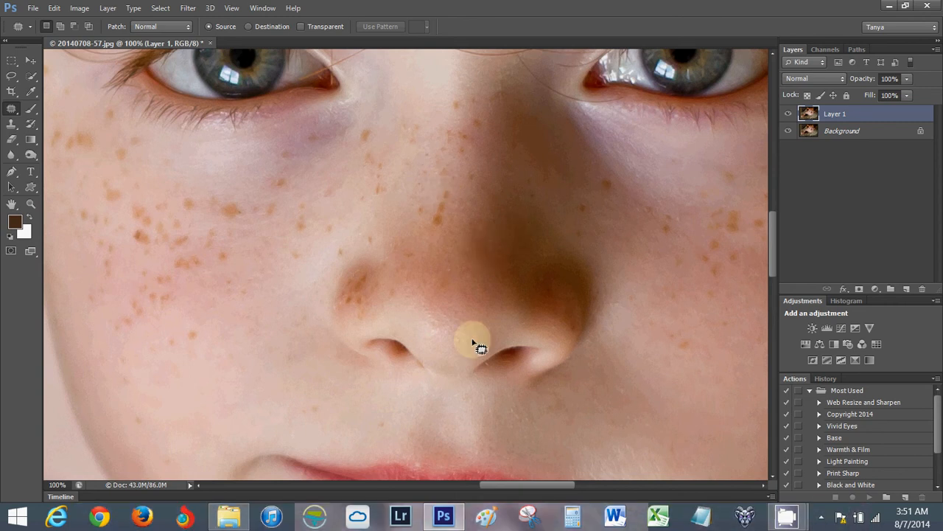
# Step: Lasso a large oval of blanket folds below the dark gap and copy it to a new layer
pyautogui.moveTo(472, 469); pyautogui.dragTo(465, 329)
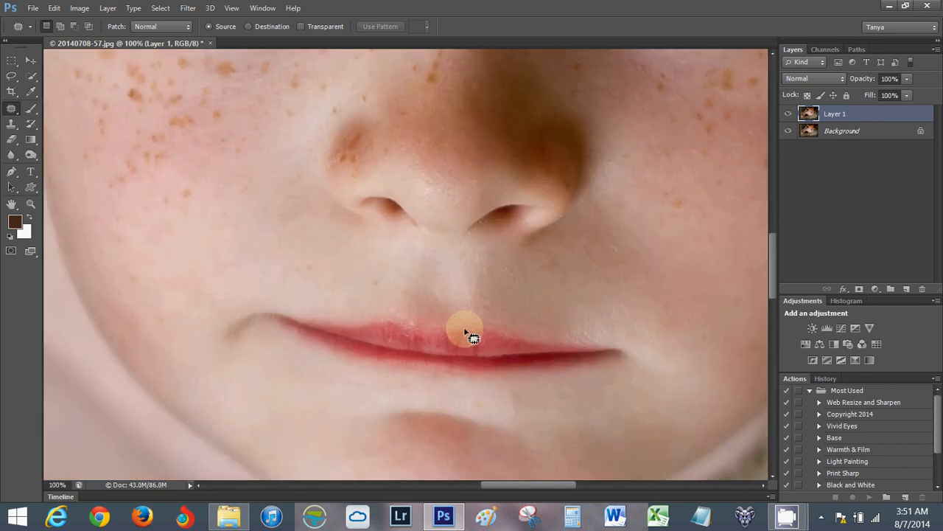
pyautogui.press('z')
pyautogui.keyDown('alt'); pyautogui.click(474, 303); pyautogui.keyUp('alt')
pyautogui.keyDown('alt'); pyautogui.click(474, 303); pyautogui.keyUp('alt')
pyautogui.keyDown('alt'); pyautogui.click(476, 301); pyautogui.keyUp('alt')
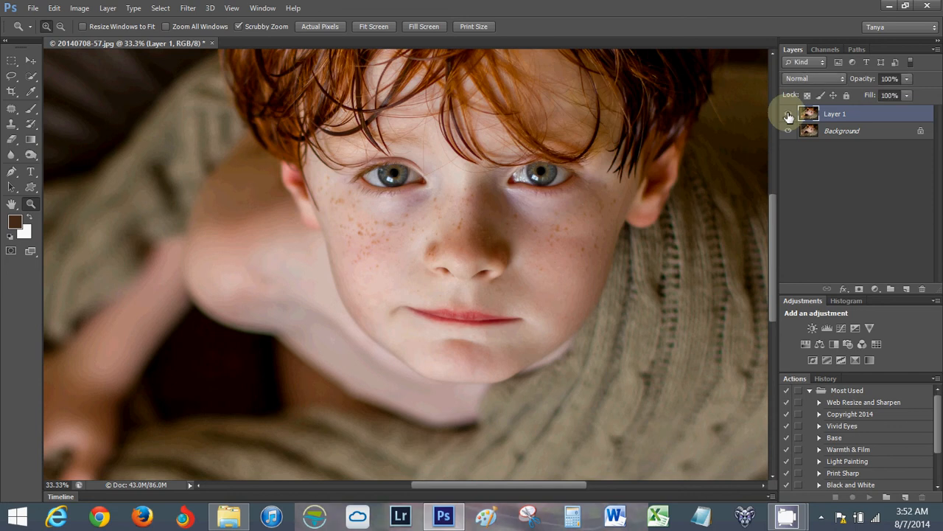
pyautogui.moveTo(524, 318); pyautogui.dragTo(712, 162)
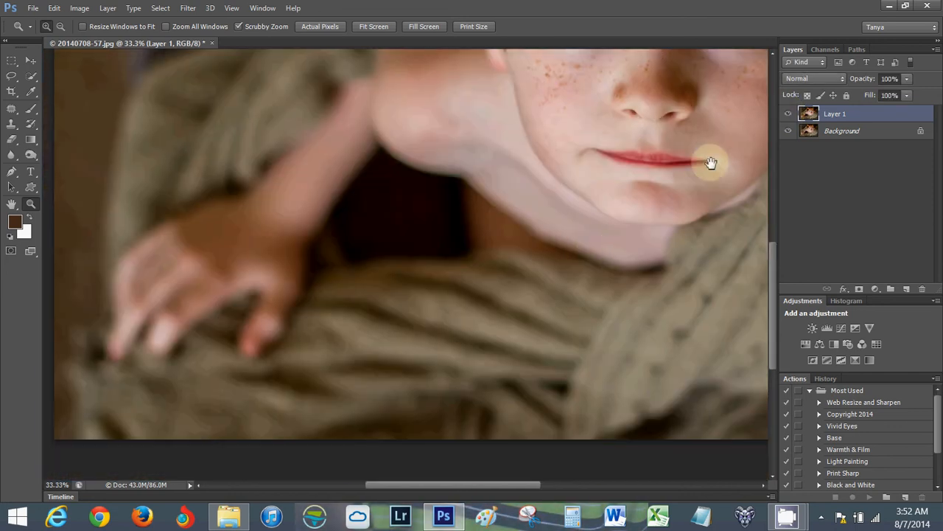
pyautogui.moveTo(588, 249); pyautogui.dragTo(544, 268)
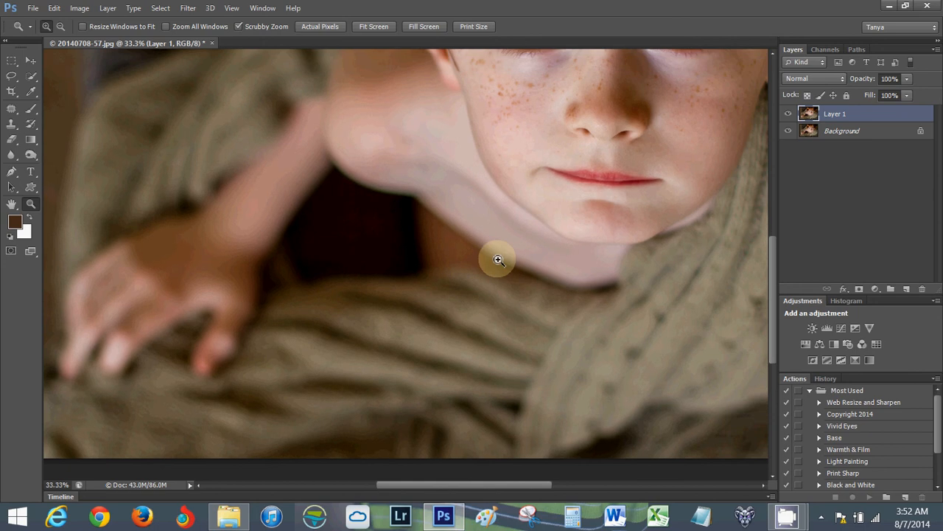
pyautogui.moveTo(491, 338); pyautogui.dragTo(472, 266)
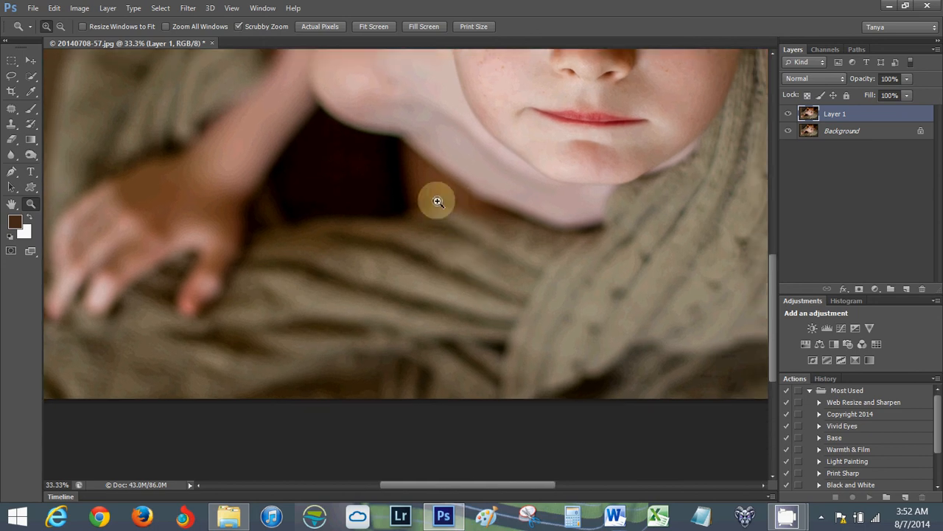
pyautogui.press('l')
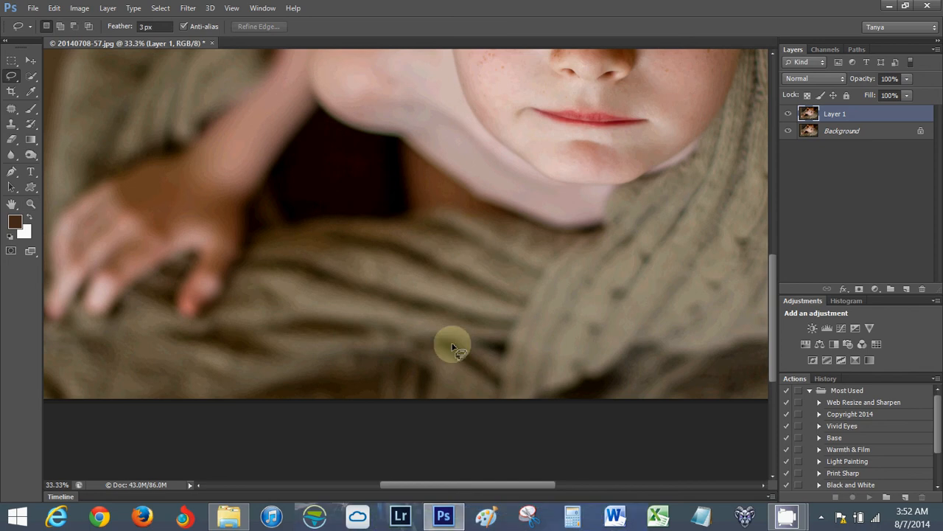
pyautogui.moveTo(445, 354)
pyautogui.mouseDown()
pyautogui.moveTo(382, 369)
pyautogui.moveTo(432, 218)
pyautogui.moveTo(546, 236)
pyautogui.moveTo(561, 330)
pyautogui.moveTo(391, 390)
pyautogui.moveTo(233, 325)
pyautogui.moveTo(320, 236)
pyautogui.moveTo(354, 223)
pyautogui.moveTo(560, 295)
pyautogui.mouseUp()
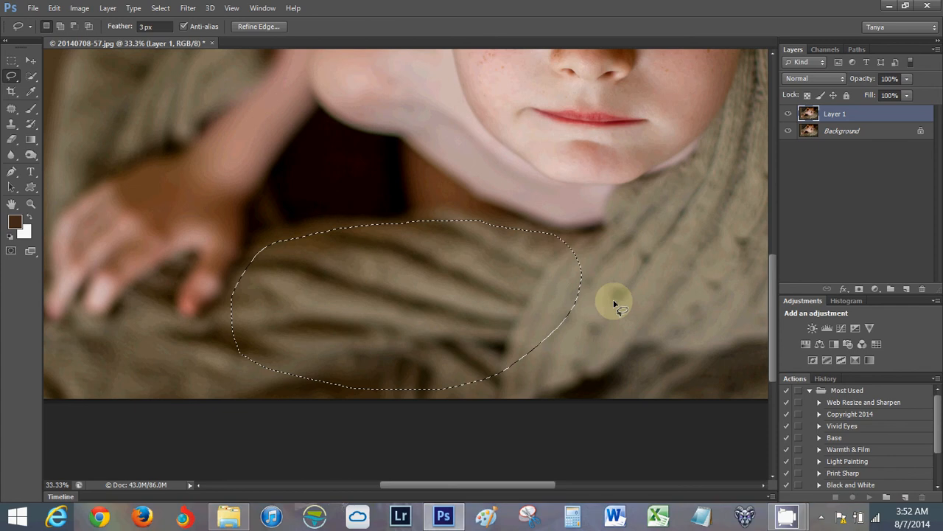
pyautogui.hotkey('ctrl', 'j')
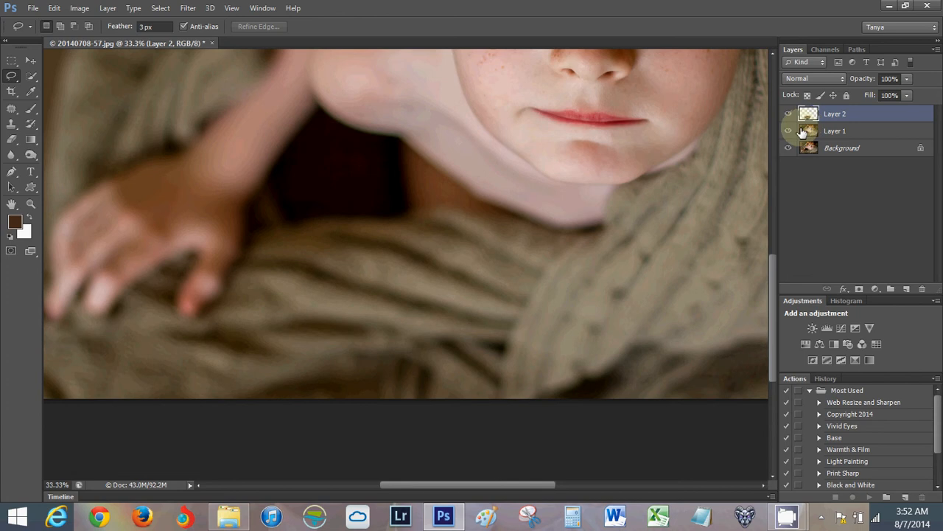
# Step: Move the copied blanket piece over the dark gap beneath the chest, with layer opacity at 62%, and rotate it about -14.2°
pyautogui.hotkey('ctrl', 't')
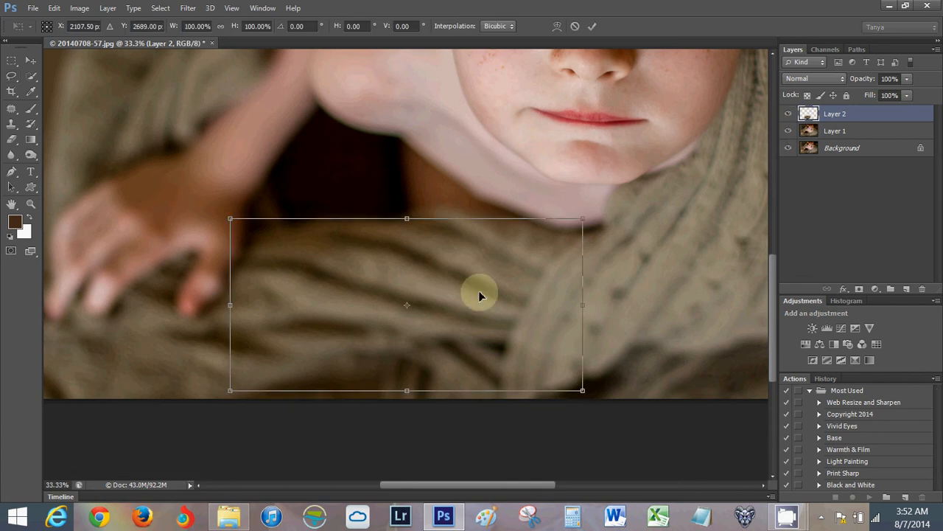
pyautogui.moveTo(480, 295); pyautogui.dragTo(469, 237)
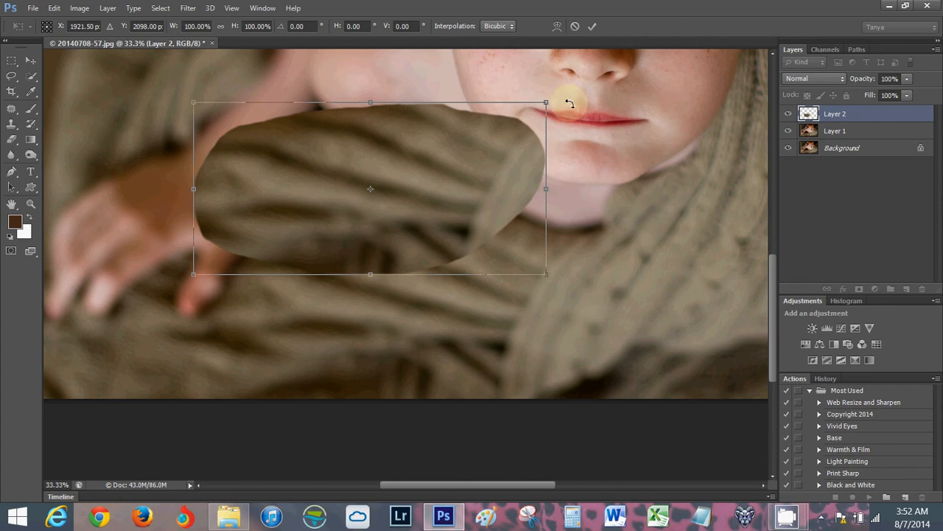
pyautogui.moveTo(565, 99); pyautogui.dragTo(570, 130)
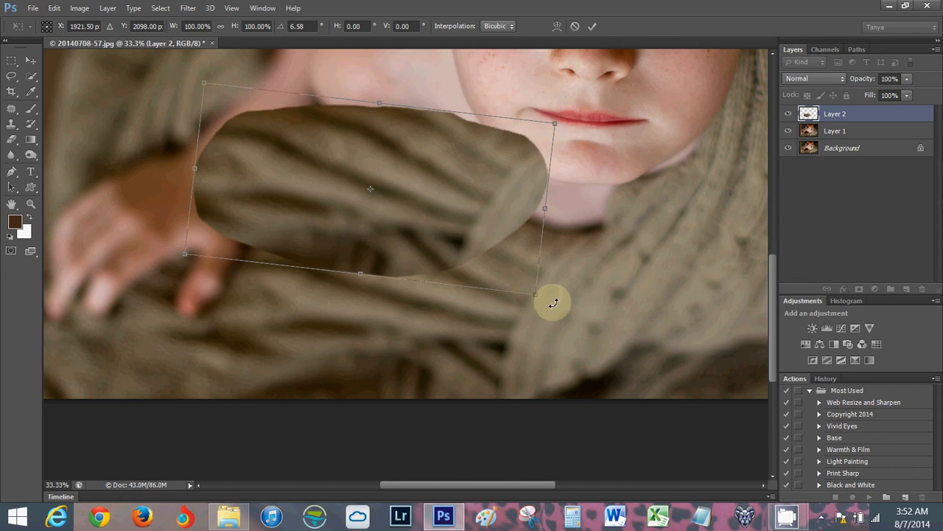
pyautogui.moveTo(553, 302); pyautogui.dragTo(570, 268)
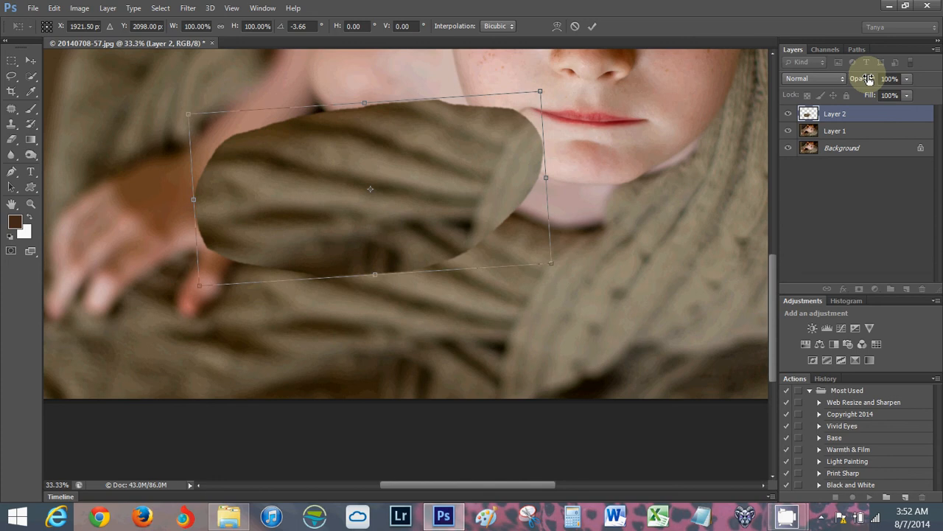
pyautogui.moveTo(867, 79); pyautogui.dragTo(839, 79)
pyautogui.moveTo(468, 205); pyautogui.dragTo(459, 187)
pyautogui.moveTo(558, 261); pyautogui.dragTo(550, 215)
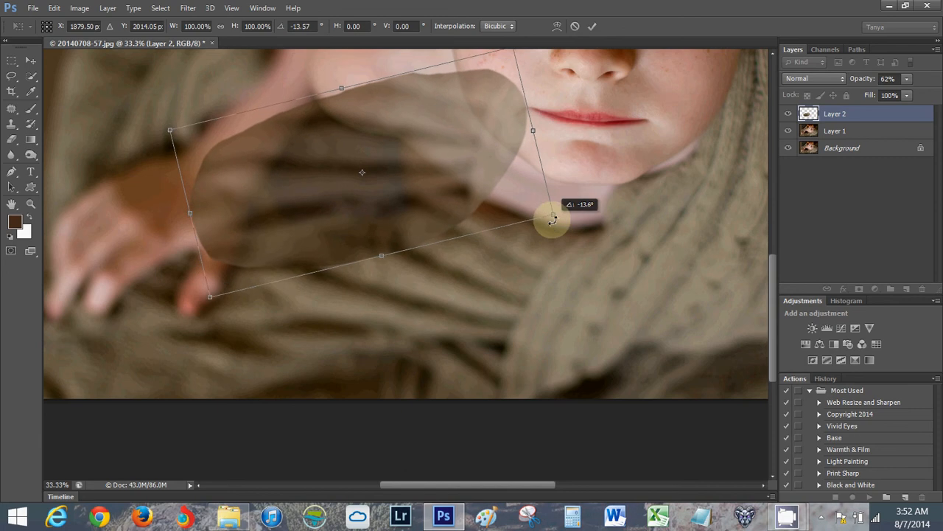
pyautogui.moveTo(489, 209); pyautogui.dragTo(496, 207)
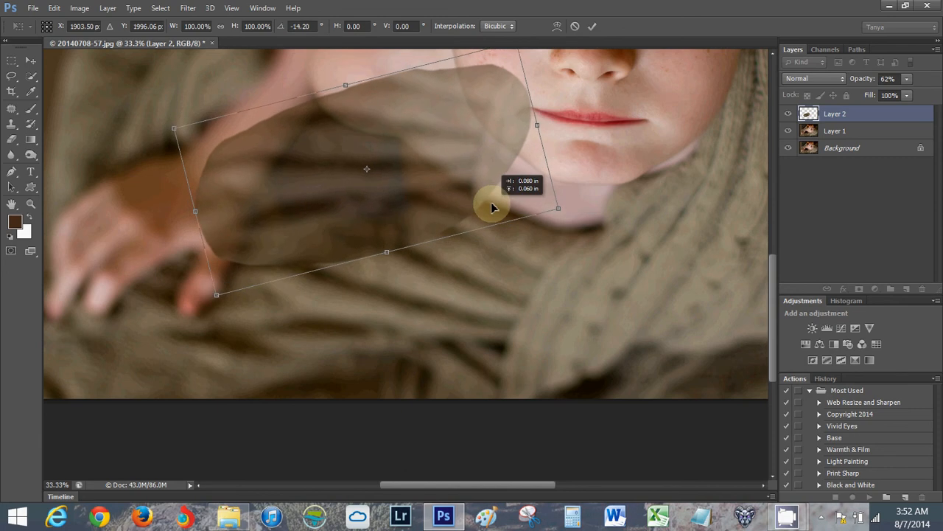
pyautogui.click(592, 26)
# Step: Set the blanket piece's layer opacity to 100% and hide the piece with an inverted, black layer mask
pyautogui.moveTo(864, 78); pyautogui.dragTo(934, 78)
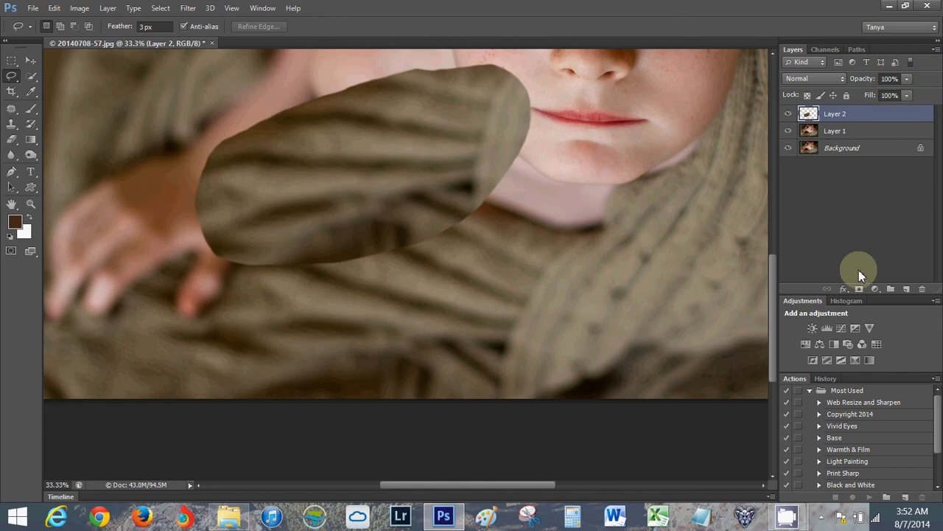
pyautogui.click(859, 289)
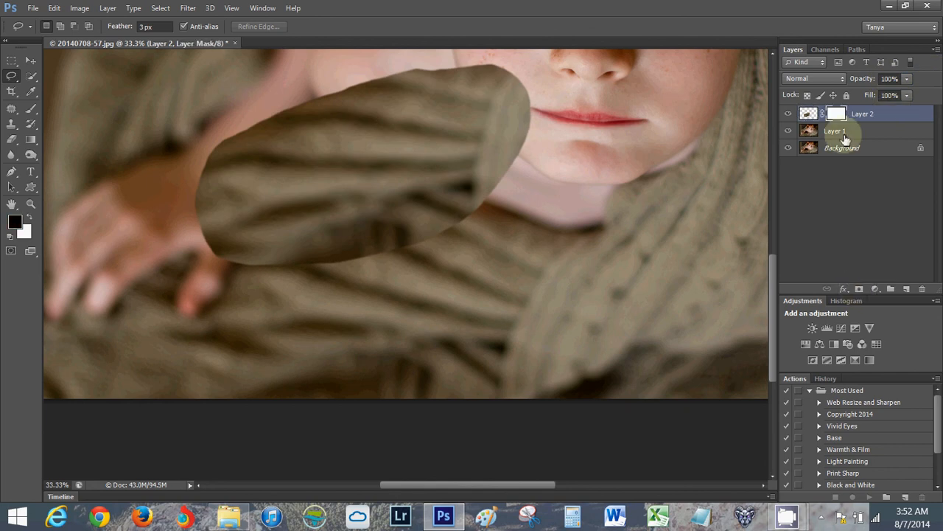
pyautogui.hotkey('ctrl', 'i')
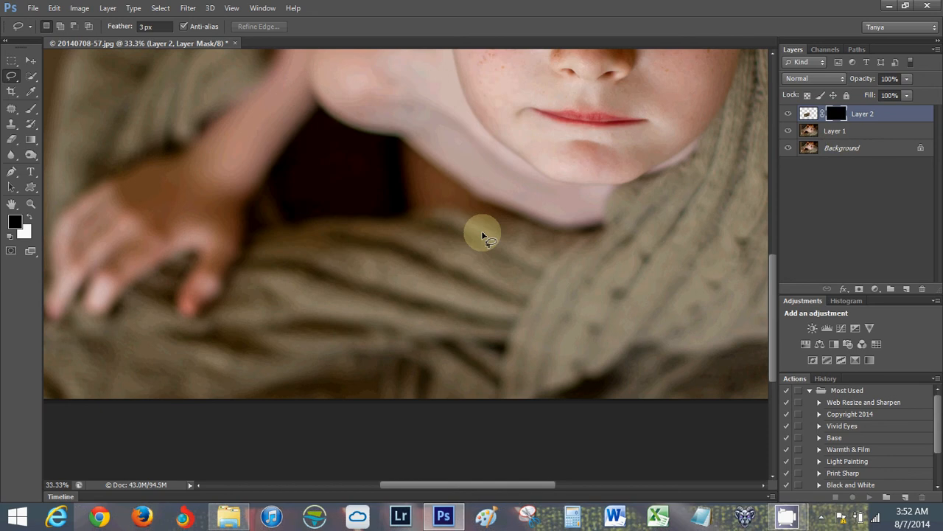
# Step: Prepare a soft 175 px brush with white as the foreground colour for painting on the layer mask
pyautogui.press('z')
pyautogui.click(483, 236)
pyautogui.click(484, 230)
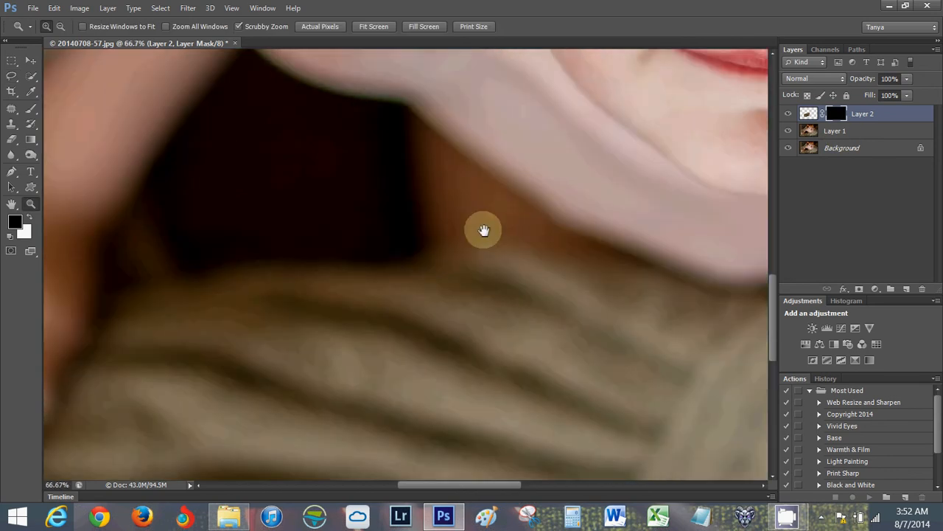
pyautogui.moveTo(483, 229); pyautogui.dragTo(525, 273)
pyautogui.press('b')
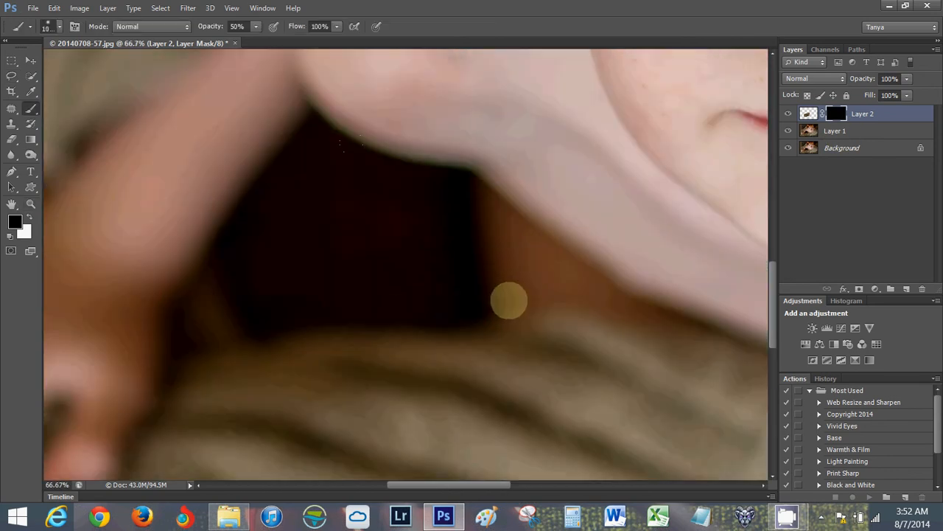
pyautogui.press('[')
pyautogui.press('[')
pyautogui.press('[')
pyautogui.press('[')
pyautogui.press('[')
pyautogui.press('[')
pyautogui.press('[')
pyautogui.press('[')
pyautogui.press('[')
pyautogui.press('[')
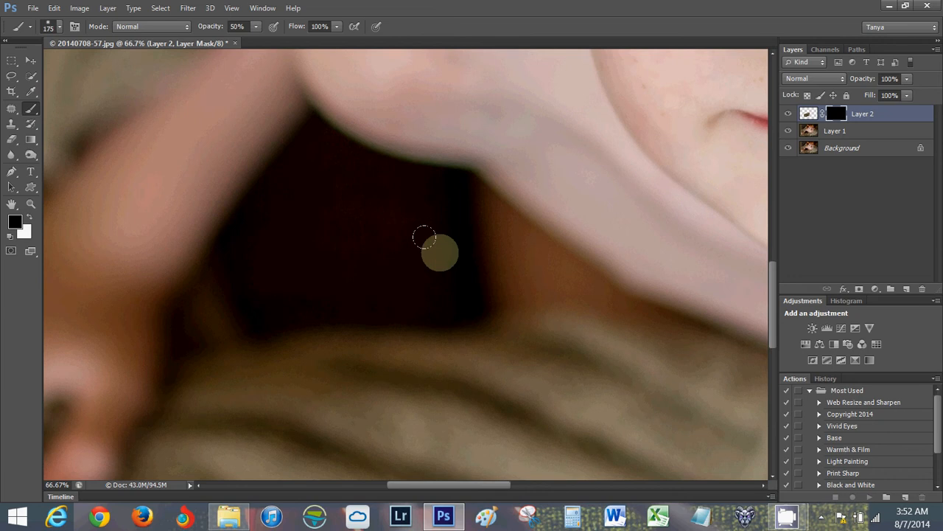
pyautogui.click(50, 26)
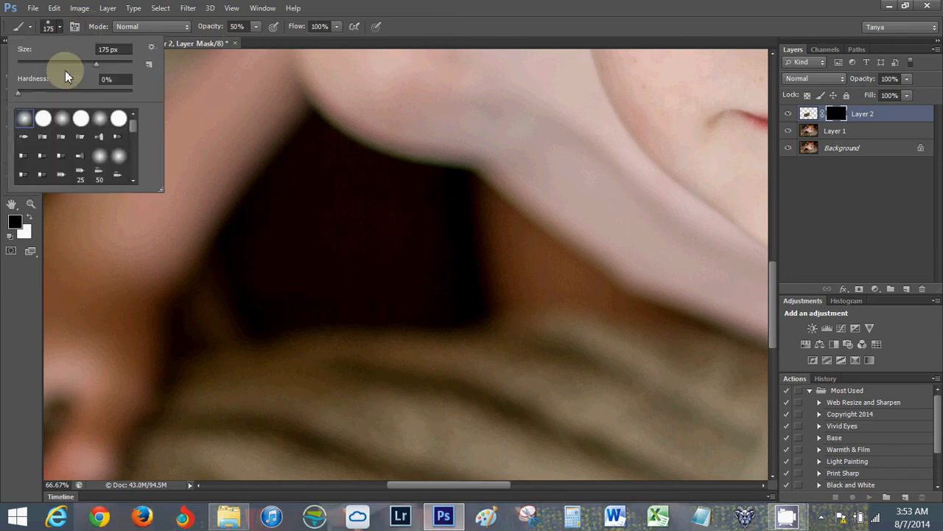
pyautogui.click(50, 26)
pyautogui.press('x')
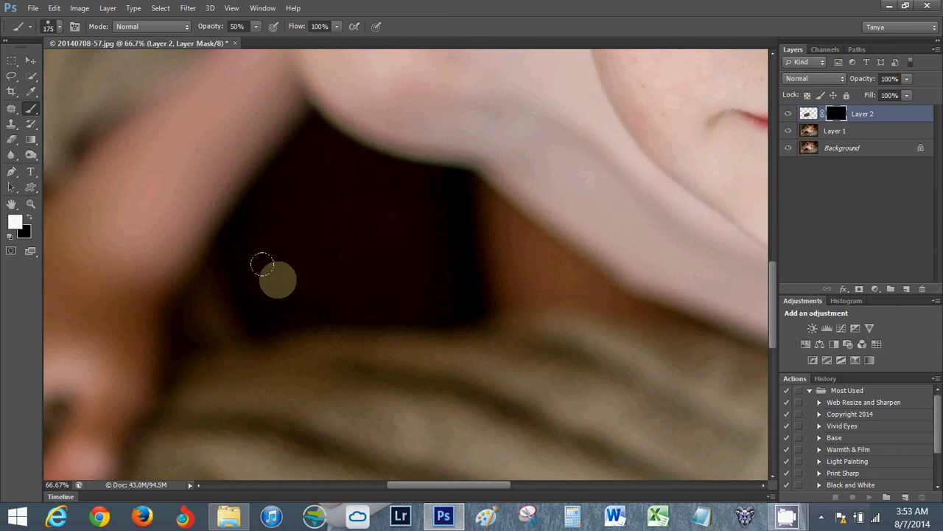
# Step: Reduce the brush to 100 px and paint the mask white along the arm and chest edges of the dark gap
pyautogui.press('[')
pyautogui.press('[')
pyautogui.press('[')
pyautogui.moveTo(262, 264)
pyautogui.mouseDown()
pyautogui.moveTo(217, 283)
pyautogui.moveTo(301, 142)
pyautogui.mouseUp()
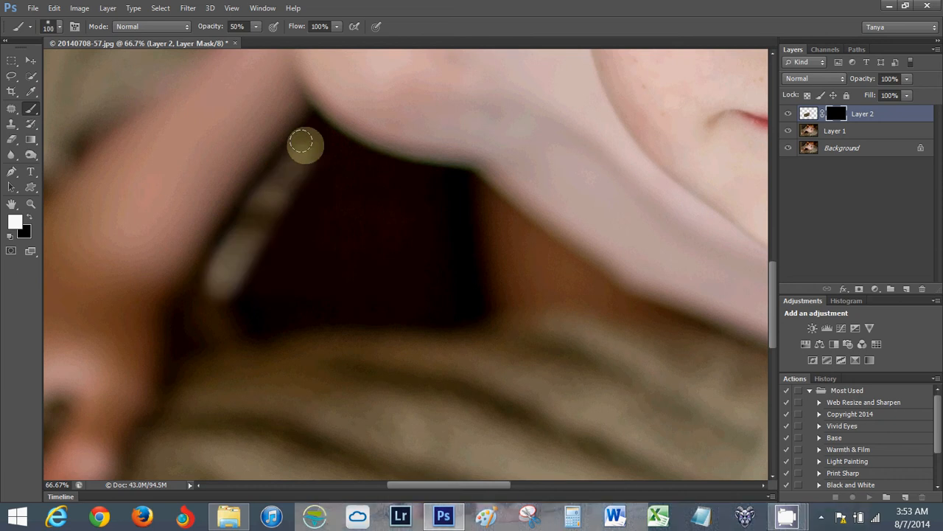
pyautogui.moveTo(303, 145)
pyautogui.mouseDown()
pyautogui.moveTo(316, 130)
pyautogui.moveTo(327, 143)
pyautogui.moveTo(465, 184)
pyautogui.moveTo(388, 173)
pyautogui.moveTo(457, 183)
pyautogui.moveTo(626, 318)
pyautogui.moveTo(606, 304)
pyautogui.moveTo(622, 314)
pyautogui.moveTo(604, 308)
pyautogui.moveTo(598, 316)
pyautogui.moveTo(520, 238)
pyautogui.moveTo(611, 331)
pyautogui.moveTo(408, 214)
pyautogui.mouseUp()
# Step: Paint the rest of the dark gap on the mask with a larger white brush at 50% opacity to reveal the blanket
pyautogui.press('5')
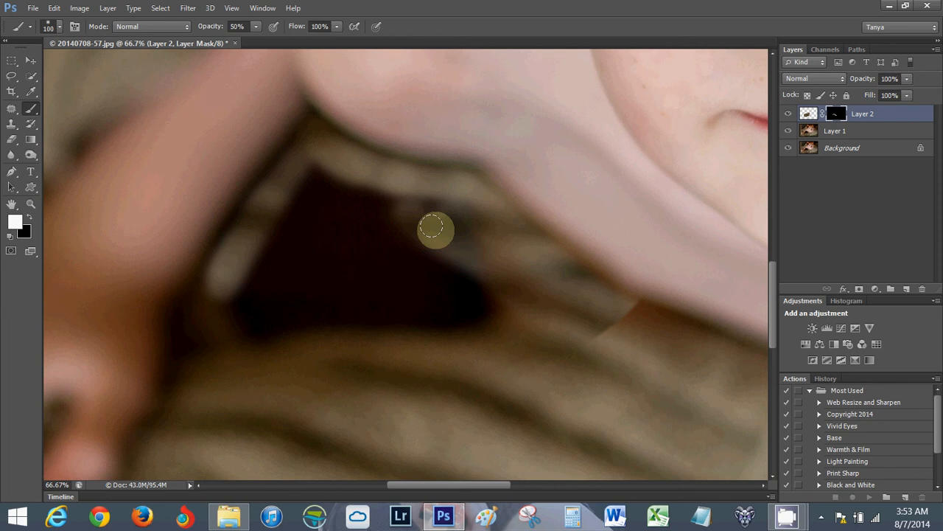
pyautogui.press(']')
pyautogui.press(']')
pyautogui.press(']')
pyautogui.press(']')
pyautogui.moveTo(432, 227)
pyautogui.mouseDown()
pyautogui.moveTo(332, 177)
pyautogui.moveTo(292, 184)
pyautogui.moveTo(421, 216)
pyautogui.moveTo(443, 280)
pyautogui.moveTo(196, 302)
pyautogui.moveTo(196, 315)
pyautogui.moveTo(195, 298)
pyautogui.mouseUp()
# Step: Finish revealing the blanket on the mask across the dark gap and along the hand's edge, reducing the soft white brush to 100 px
pyautogui.press('[')
pyautogui.press('[')
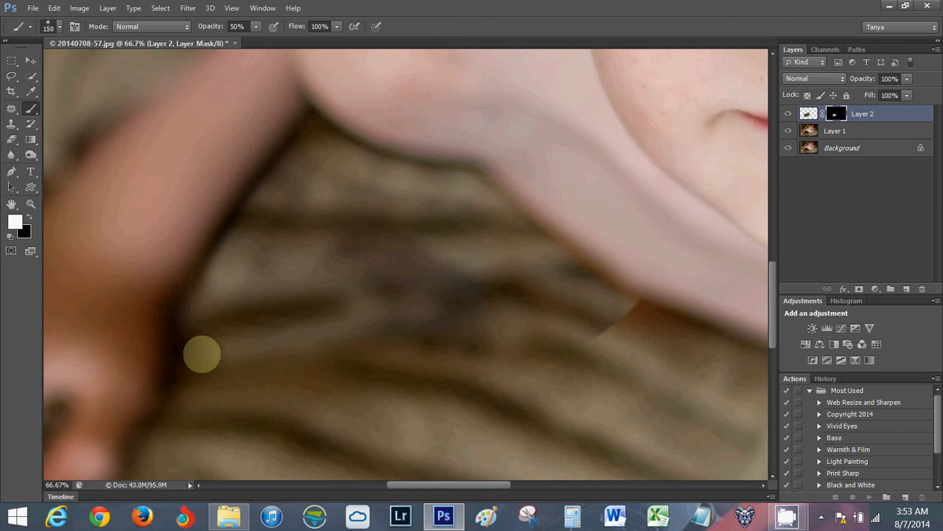
pyautogui.press('[')
pyautogui.press('[')
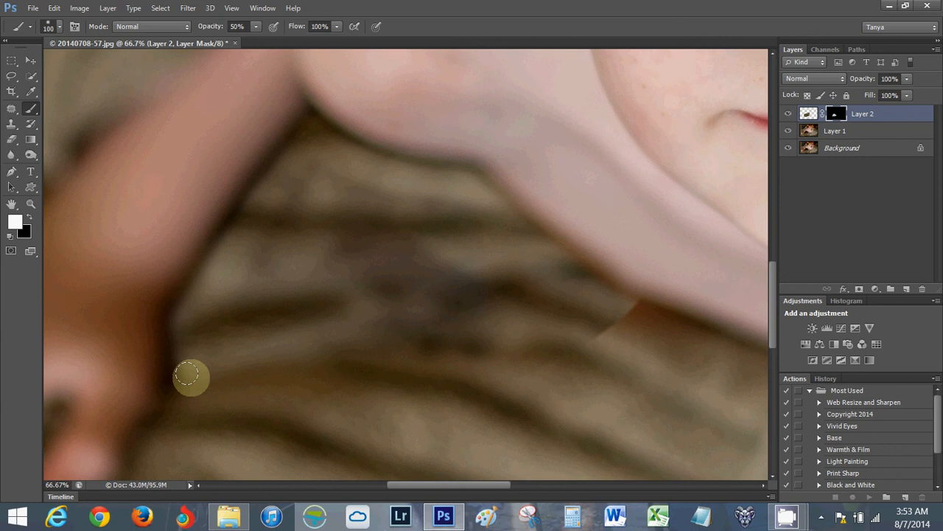
# Step: Hide the Background layer and merge the masked blanket piece with Layer 1
pyautogui.keyDown('alt'); pyautogui.click(496, 339); pyautogui.keyUp('alt')
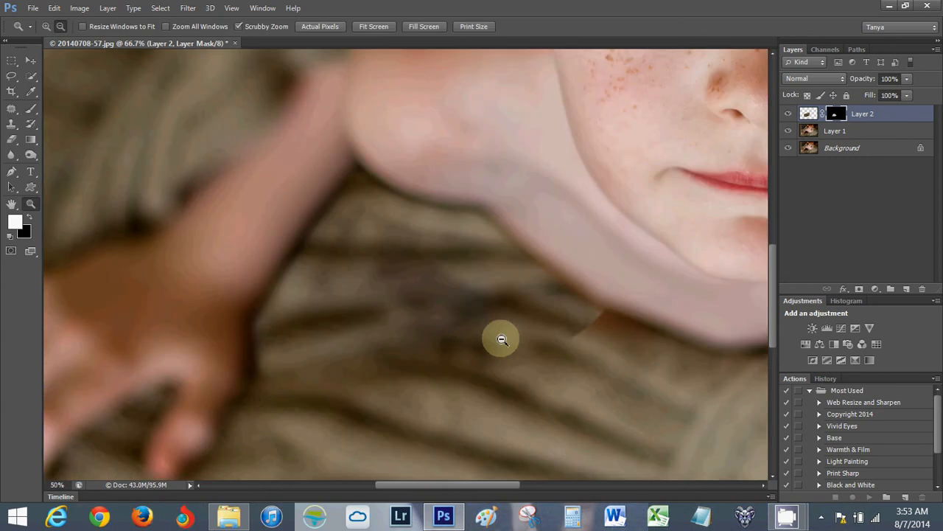
pyautogui.keyDown('alt'); pyautogui.click(501, 339); pyautogui.keyUp('alt')
pyautogui.keyDown('alt'); pyautogui.click(501, 339); pyautogui.keyUp('alt')
pyautogui.keyDown('alt'); pyautogui.click(501, 339); pyautogui.keyUp('alt')
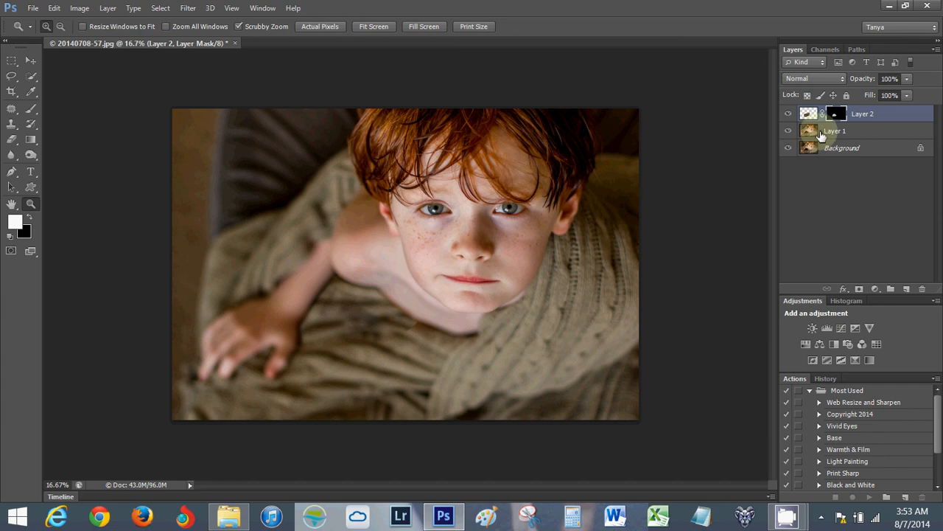
pyautogui.click(788, 148)
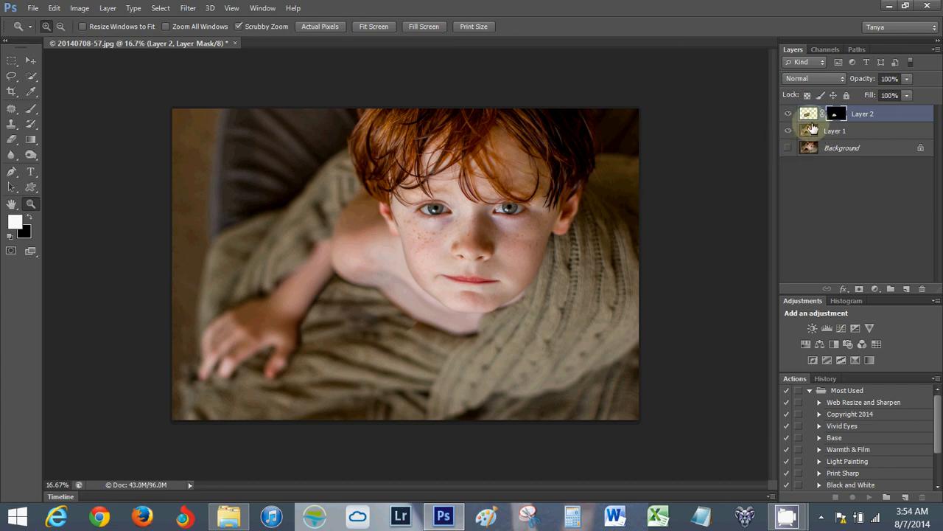
pyautogui.moveTo(808, 117); pyautogui.dragTo(792, 131)
pyautogui.hotkey('ctrl', 'e')
# Step: Patch the hard seam in the blanket just below the boy's chest with neighbouring blanket texture, and clear the selection
pyautogui.click(450, 340)
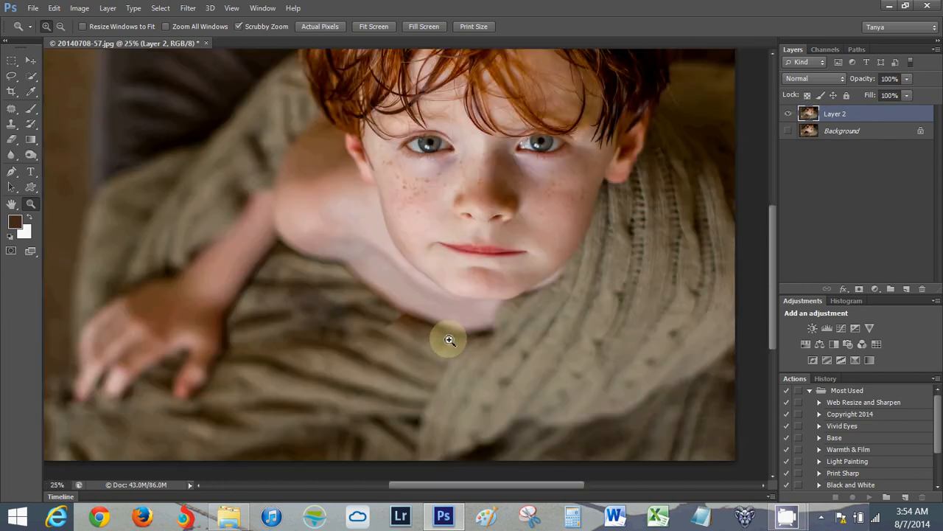
pyautogui.moveTo(450, 340); pyautogui.dragTo(514, 290)
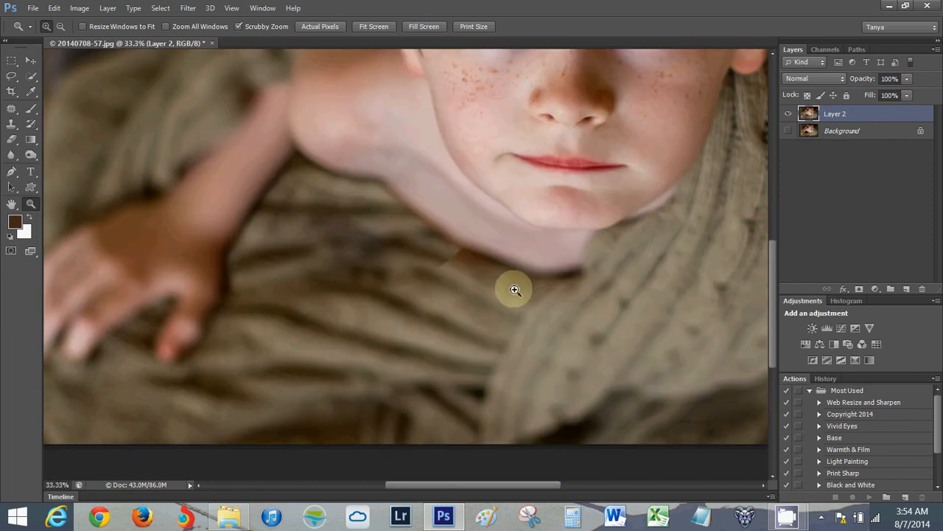
pyautogui.press('j')
pyautogui.moveTo(369, 304)
pyautogui.mouseDown()
pyautogui.moveTo(404, 265)
pyautogui.moveTo(446, 247)
pyautogui.moveTo(460, 252)
pyautogui.moveTo(451, 303)
pyautogui.mouseUp()
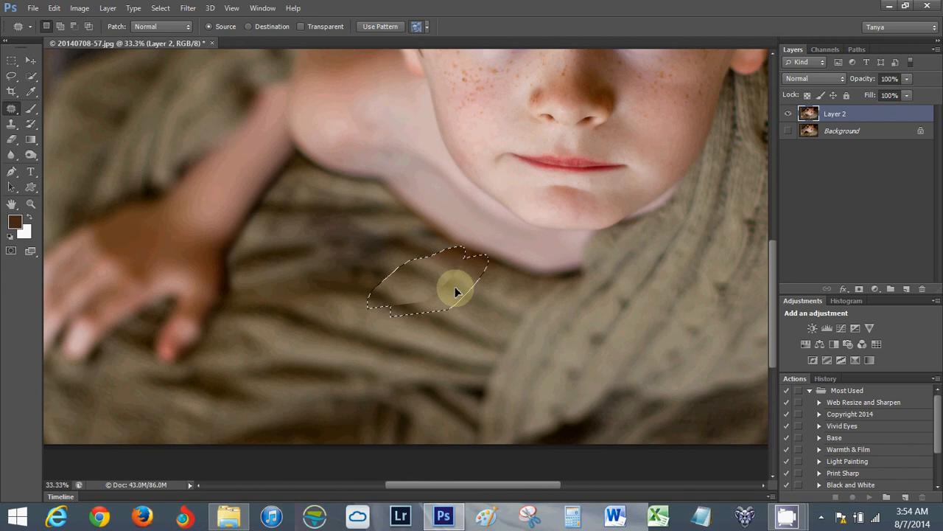
pyautogui.moveTo(455, 292)
pyautogui.mouseDown()
pyautogui.moveTo(505, 288)
pyautogui.moveTo(421, 309)
pyautogui.moveTo(467, 267)
pyautogui.moveTo(459, 295)
pyautogui.mouseUp()
pyautogui.hotkey('ctrl', 'd')
pyautogui.click(484, 295)
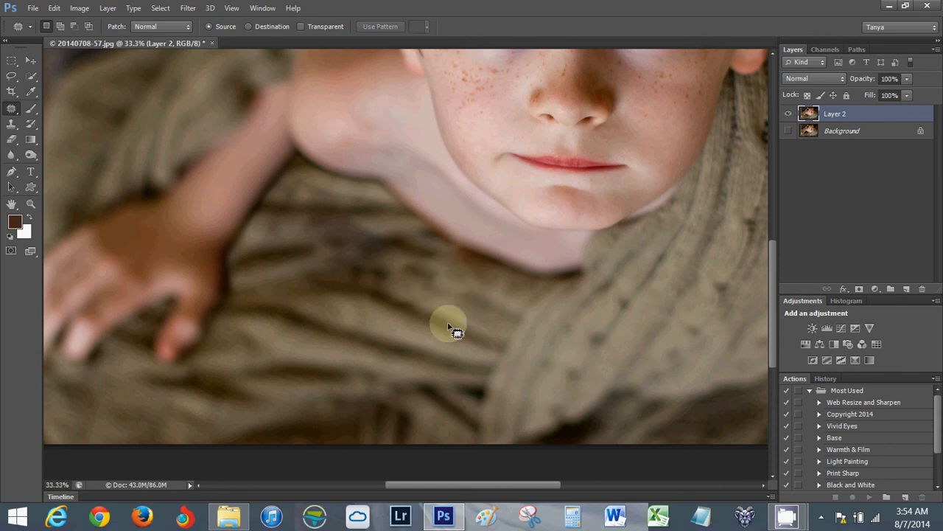
# Step: Patch the discoloured area in the middle of the filled blanket with cleaner blanket texture
pyautogui.moveTo(354, 291)
pyautogui.mouseDown()
pyautogui.moveTo(300, 229)
pyautogui.moveTo(357, 217)
pyautogui.moveTo(385, 263)
pyautogui.mouseUp()
pyautogui.moveTo(319, 263); pyautogui.dragTo(350, 309)
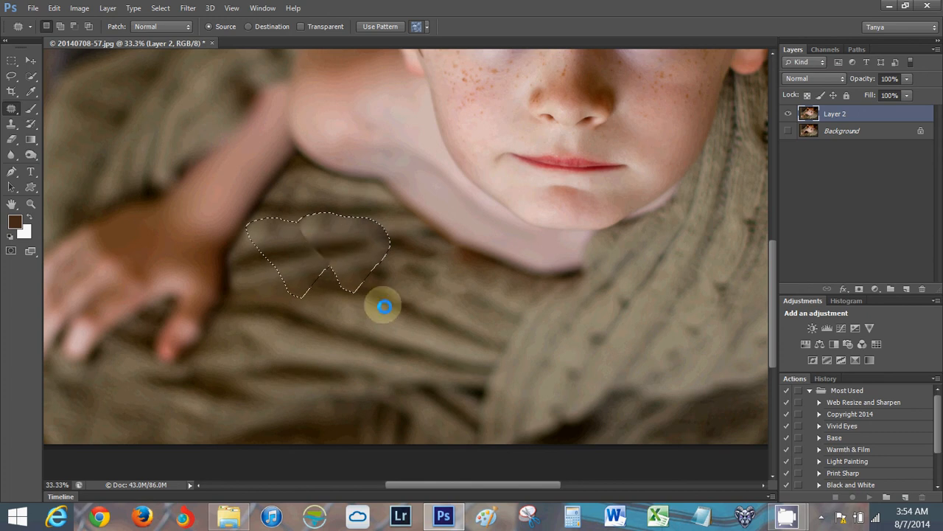
pyautogui.click(376, 298)
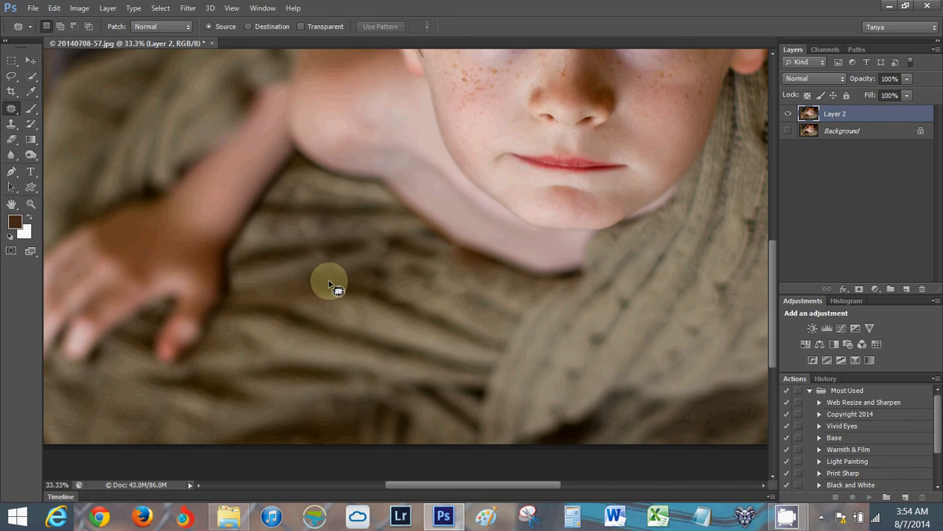
# Step: Clone blanket texture over the repeated and uneven spots of the filled area with a 175 px Clone Stamp at 50% opacity
pyautogui.press('s')
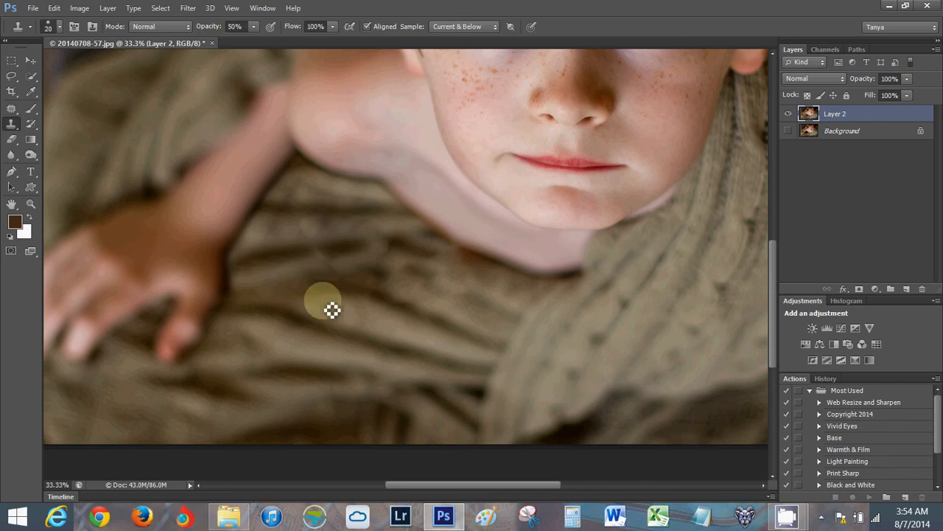
pyautogui.keyDown('alt'); pyautogui.click(332, 310); pyautogui.keyUp('alt')
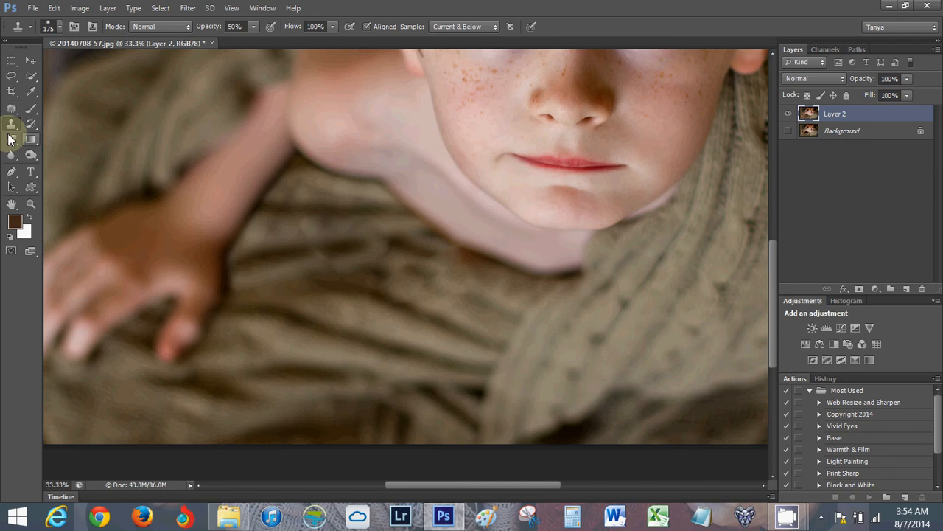
pyautogui.click(294, 298)
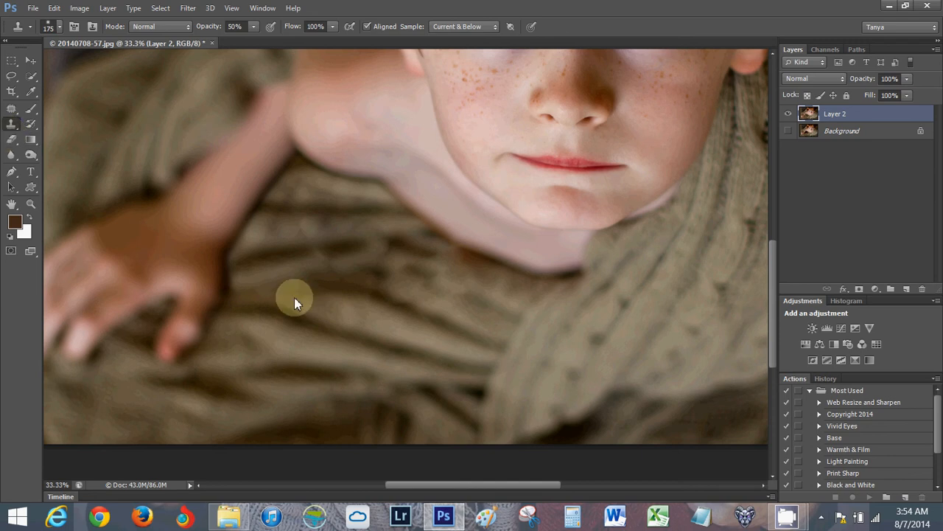
pyautogui.keyDown('alt'); pyautogui.click(269, 246); pyautogui.keyUp('alt')
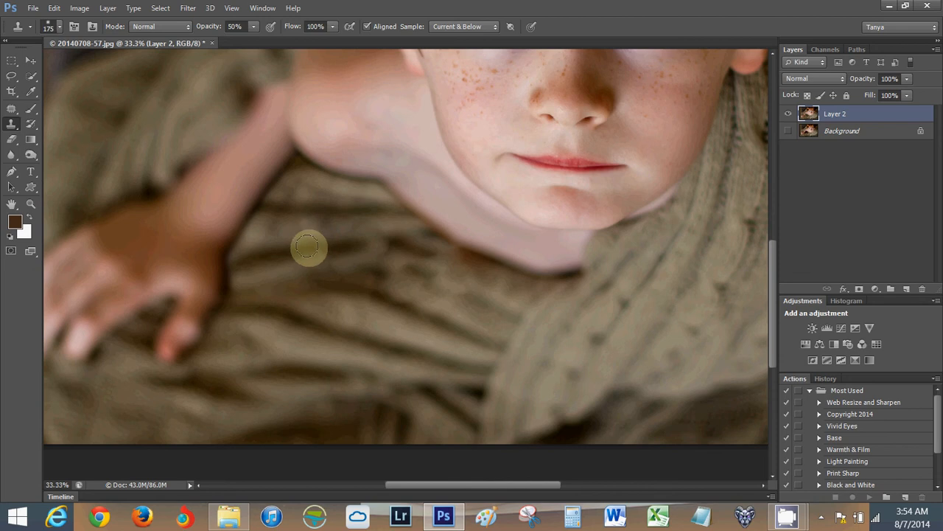
pyautogui.moveTo(305, 224)
pyautogui.mouseDown()
pyautogui.moveTo(359, 263)
pyautogui.moveTo(396, 242)
pyautogui.moveTo(365, 280)
pyautogui.moveTo(409, 266)
pyautogui.moveTo(382, 305)
pyautogui.moveTo(447, 269)
pyautogui.moveTo(432, 252)
pyautogui.moveTo(460, 267)
pyautogui.moveTo(416, 262)
pyautogui.moveTo(383, 305)
pyautogui.moveTo(337, 303)
pyautogui.moveTo(434, 325)
pyautogui.mouseUp()
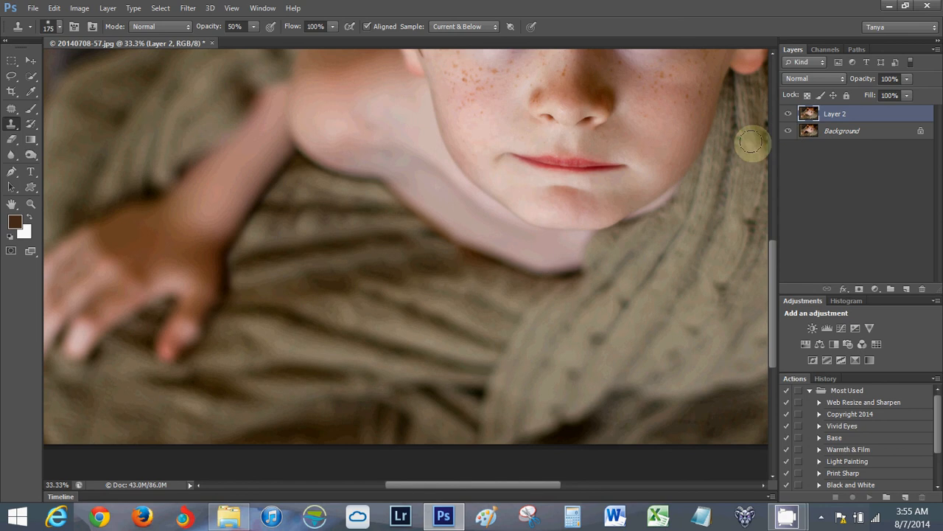
# Step: Set Layer 2's opacity to 88% and compare the whole photo with and without the layer
pyautogui.doubleClick(11, 204)
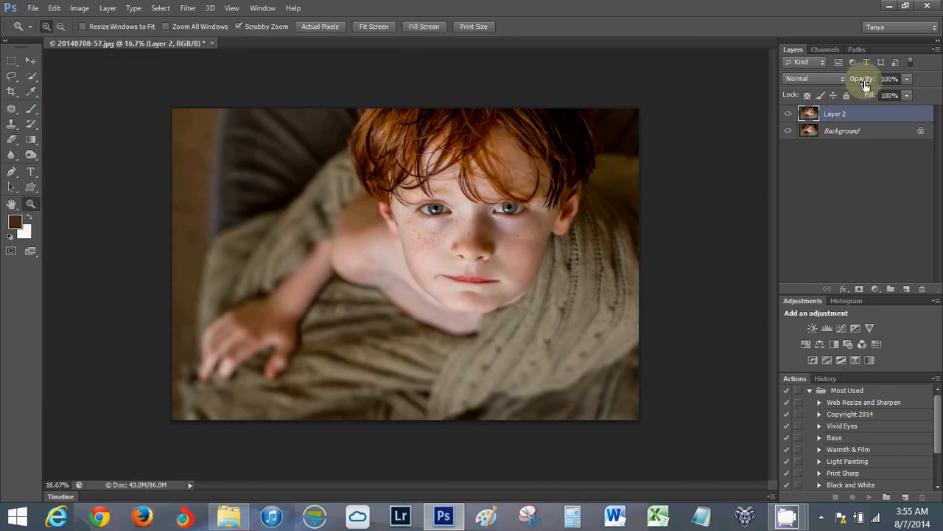
pyautogui.moveTo(865, 83); pyautogui.dragTo(862, 82)
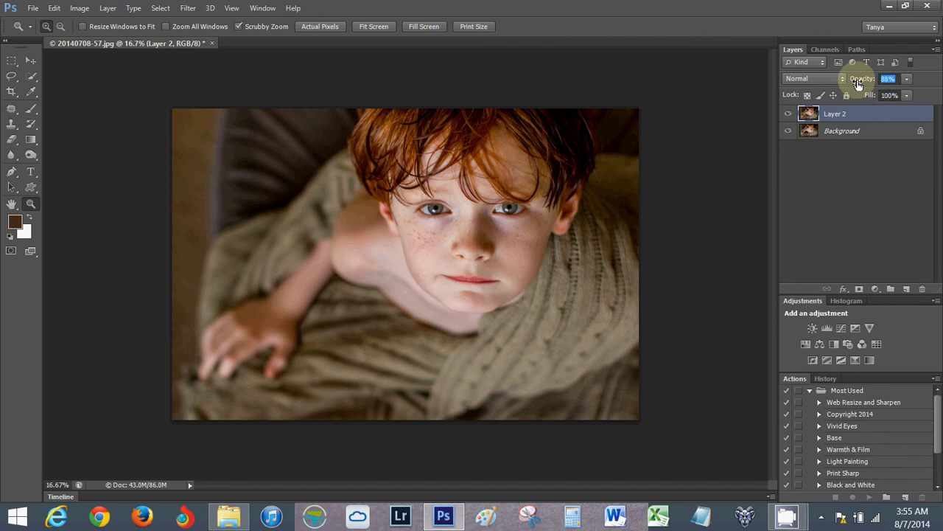
pyautogui.click(789, 114)
pyautogui.click(789, 115)
pyautogui.click(789, 115)
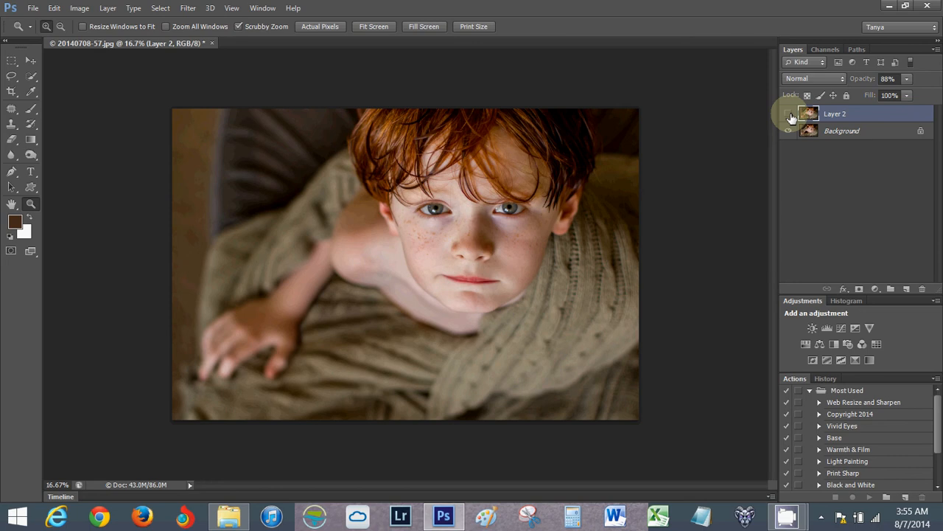
pyautogui.click(789, 115)
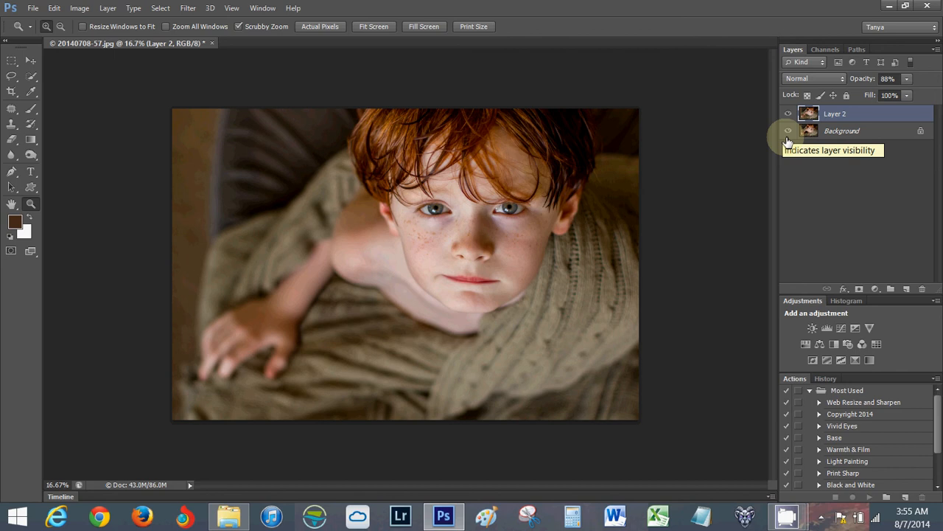
# Step: Merge Layer 2 down into the Background and duplicate the result onto a new layer
pyautogui.hotkey('ctrl', 'e')
pyautogui.hotkey('ctrl', 'j')
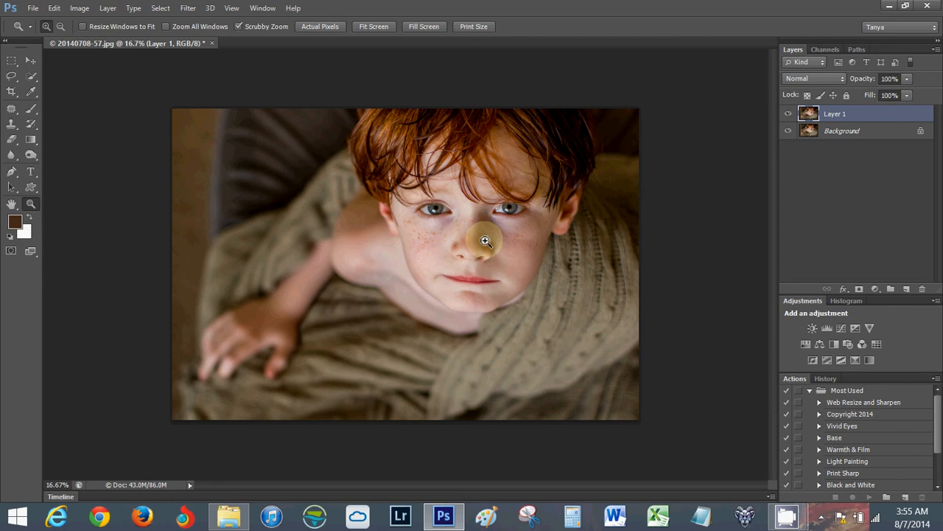
# Step: Lighten the irises and whites of both eyes with a 90 px Dodge tool on Midtones at 15% exposure
pyautogui.scroll(5, 481, 203)
pyautogui.moveTo(490, 231); pyautogui.dragTo(463, 263)
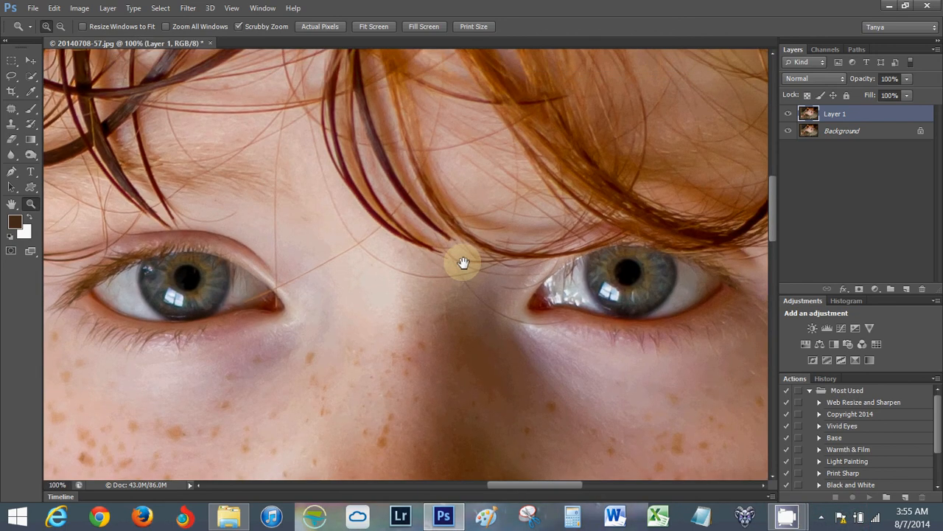
pyautogui.click(30, 156)
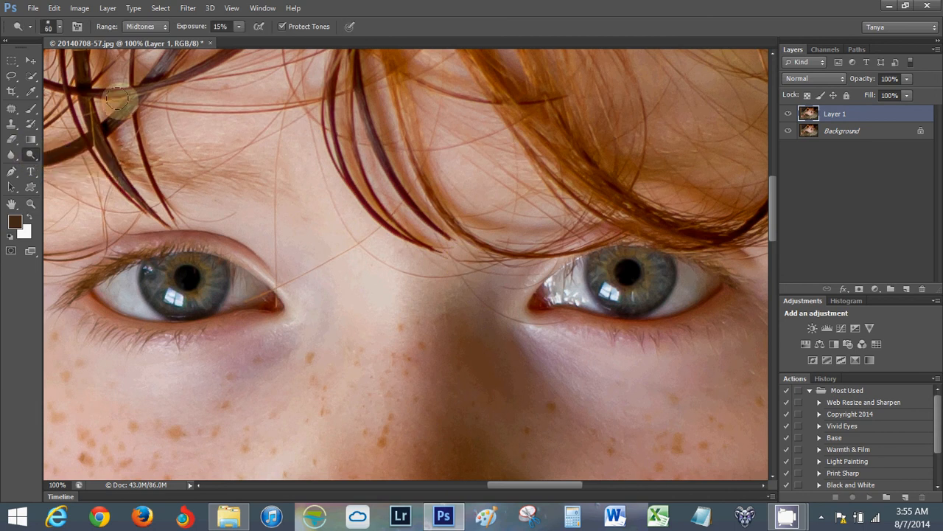
pyautogui.moveTo(156, 272); pyautogui.dragTo(147, 280)
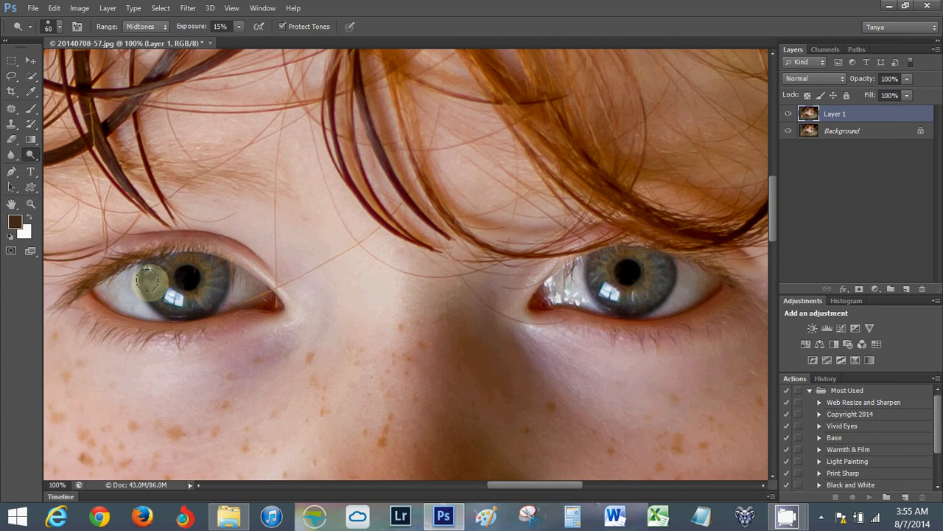
pyautogui.press(']')
pyautogui.press(']')
pyautogui.press(']')
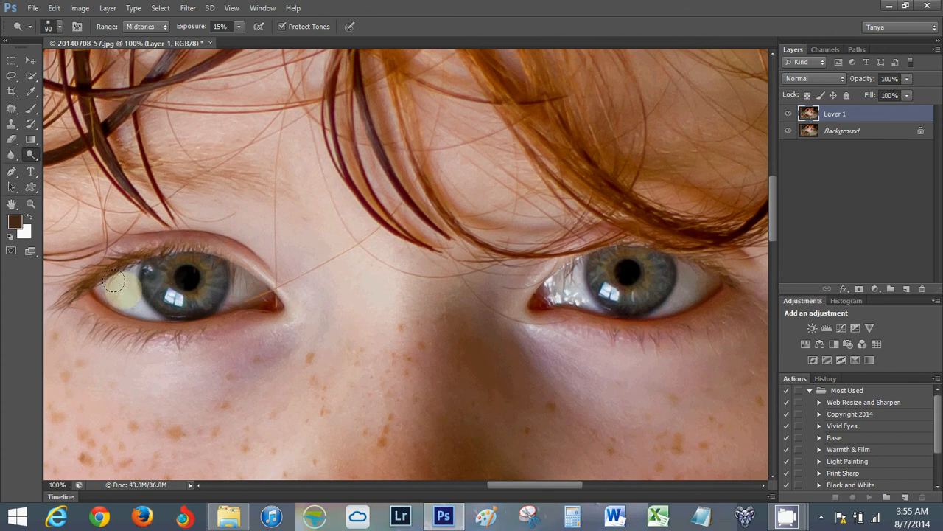
pyautogui.moveTo(184, 273)
pyautogui.mouseDown()
pyautogui.moveTo(195, 291)
pyautogui.moveTo(107, 285)
pyautogui.moveTo(209, 278)
pyautogui.mouseUp()
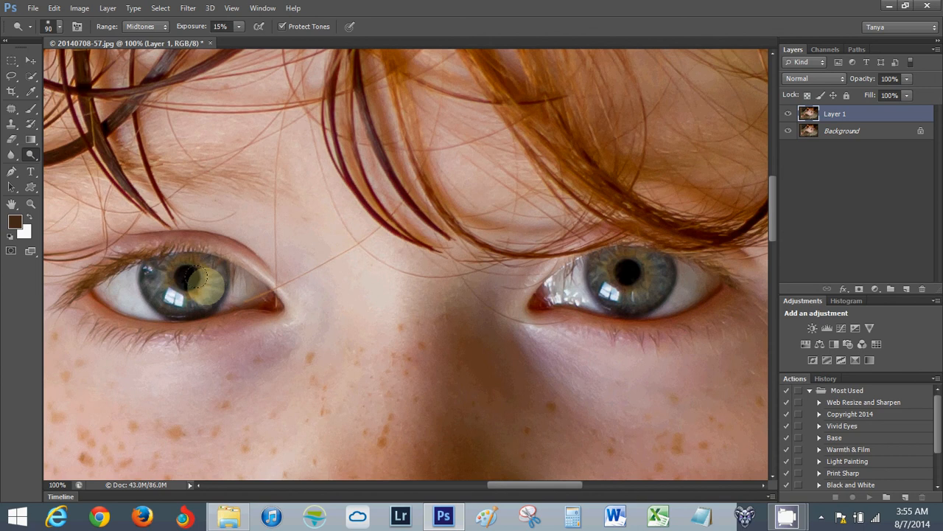
pyautogui.moveTo(552, 279)
pyautogui.mouseDown()
pyautogui.moveTo(625, 269)
pyautogui.moveTo(597, 286)
pyautogui.moveTo(651, 282)
pyautogui.moveTo(622, 286)
pyautogui.moveTo(631, 268)
pyautogui.mouseUp()
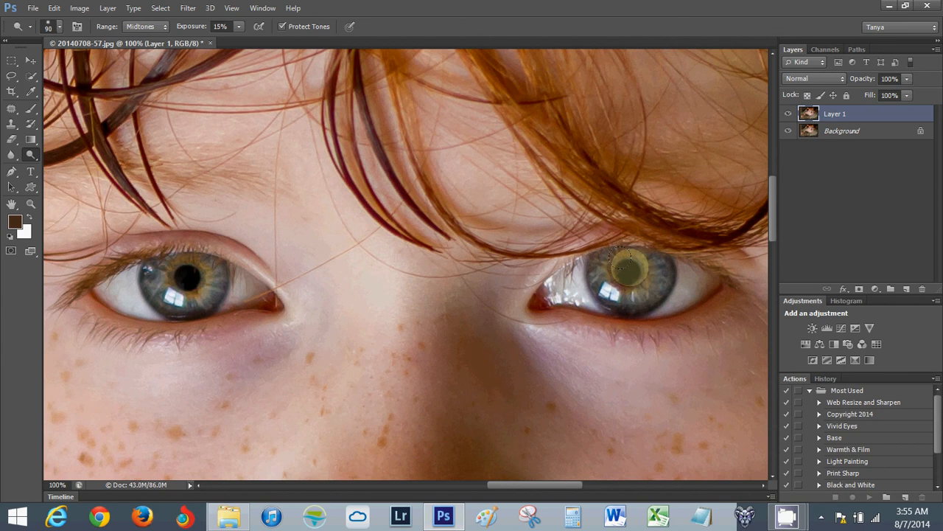
# Step: Darken the outer rims of both irises with a 25 px Burn tool on Midtones at 15% exposure
pyautogui.click(35, 157)
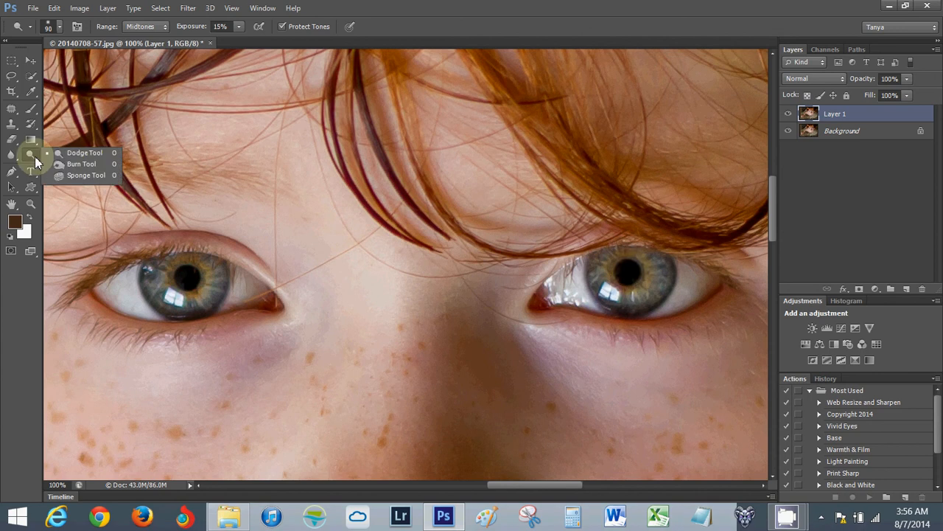
pyautogui.moveTo(34, 156); pyautogui.dragTo(59, 169)
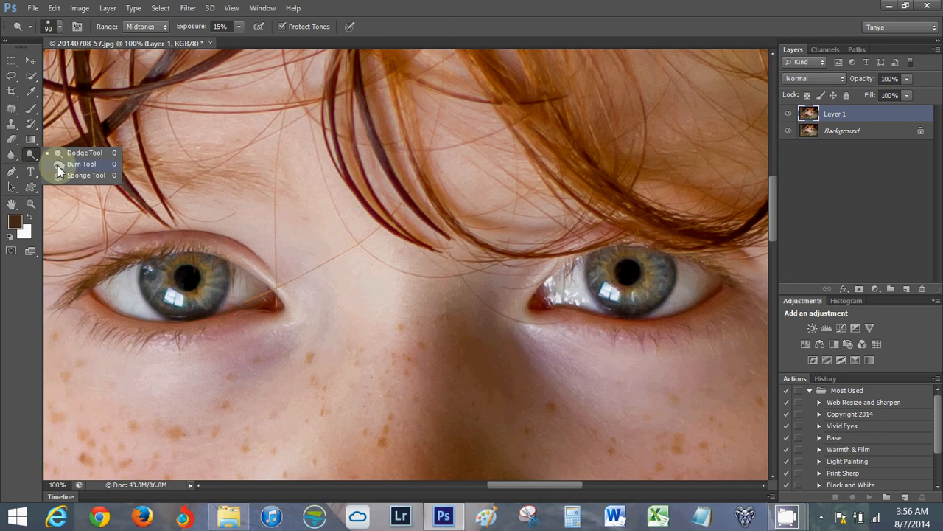
pyautogui.moveTo(59, 169); pyautogui.dragTo(58, 166)
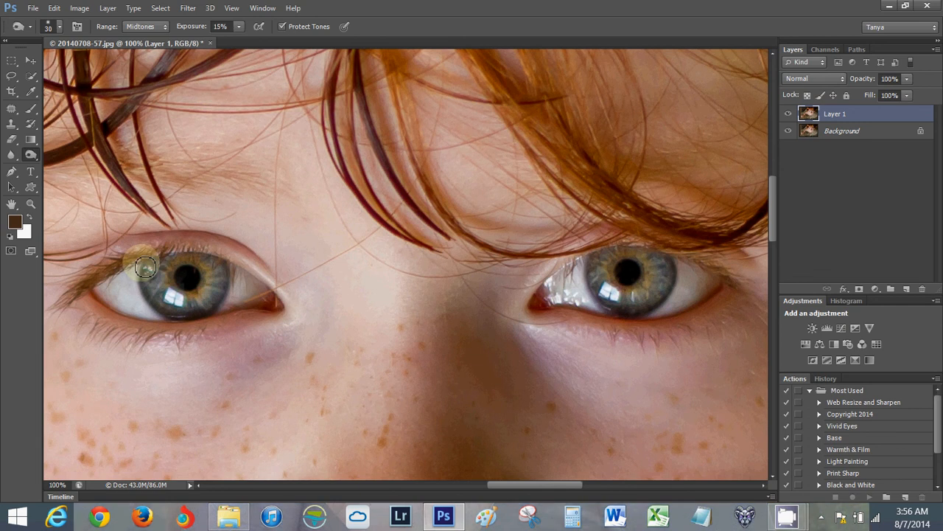
pyautogui.press('[')
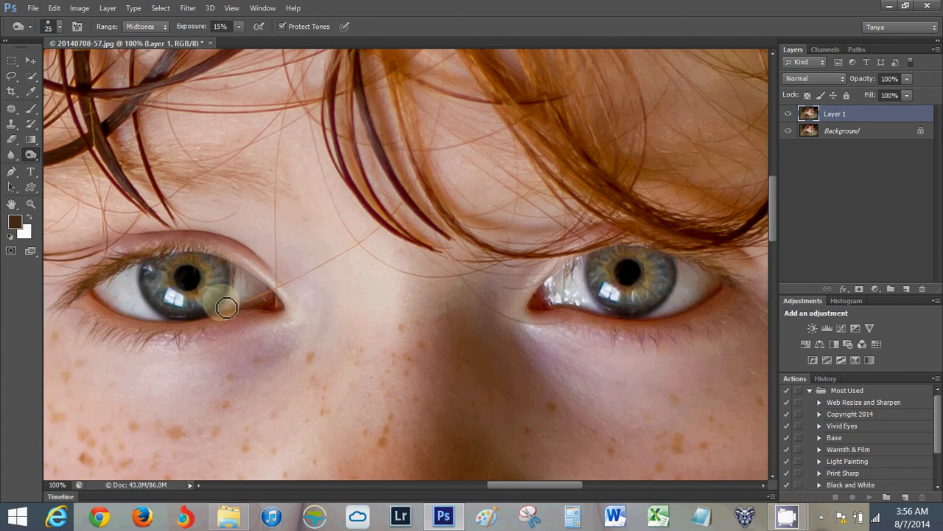
pyautogui.moveTo(602, 303)
pyautogui.mouseDown()
pyautogui.moveTo(593, 275)
pyautogui.moveTo(668, 269)
pyautogui.moveTo(650, 320)
pyautogui.moveTo(676, 261)
pyautogui.mouseUp()
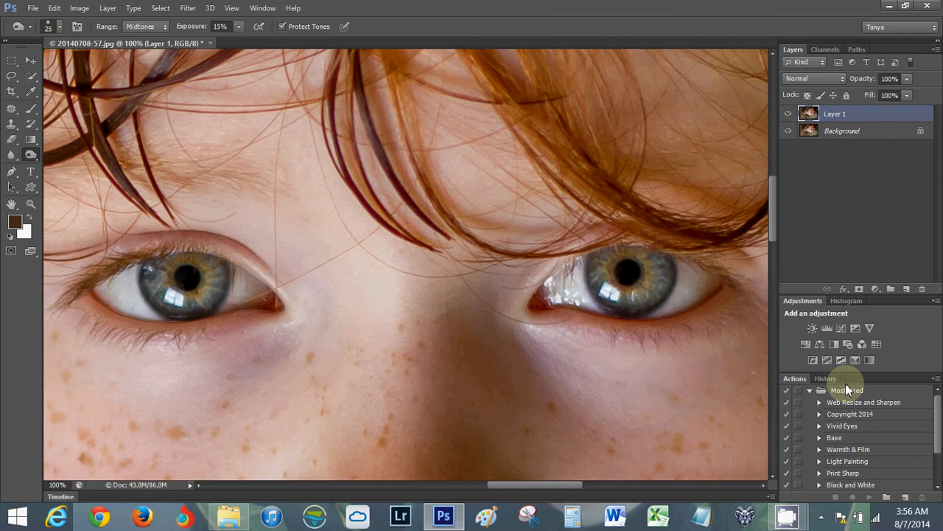
# Step: Run the Vivid Eyes action and reveal its effect on both irises by painting the mask with a 60 px white brush at 50% opacity
pyautogui.click(841, 427)
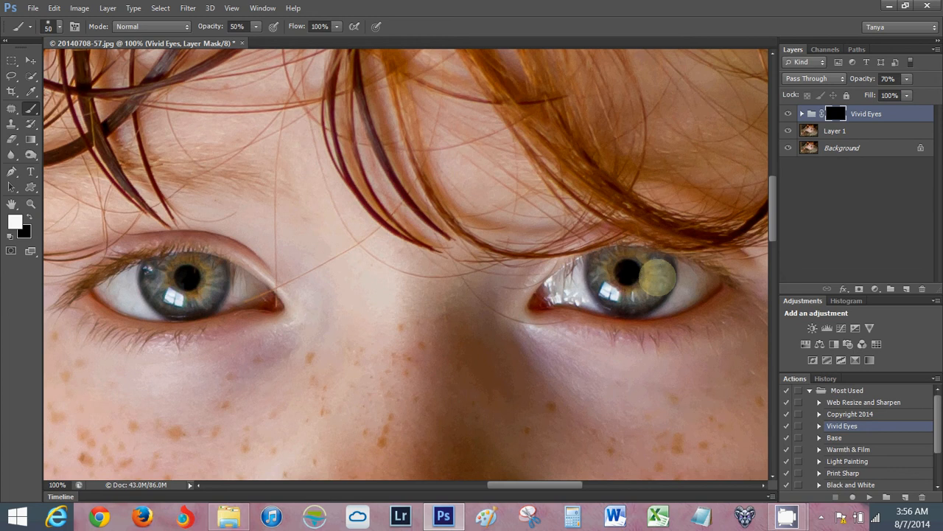
pyautogui.press('[')
pyautogui.moveTo(649, 269)
pyautogui.mouseDown()
pyautogui.moveTo(661, 291)
pyautogui.moveTo(615, 301)
pyautogui.moveTo(595, 275)
pyautogui.moveTo(600, 256)
pyautogui.moveTo(612, 289)
pyautogui.moveTo(653, 283)
pyautogui.moveTo(657, 265)
pyautogui.moveTo(621, 288)
pyautogui.moveTo(627, 269)
pyautogui.moveTo(656, 277)
pyautogui.moveTo(634, 298)
pyautogui.moveTo(610, 290)
pyautogui.moveTo(655, 274)
pyautogui.mouseUp()
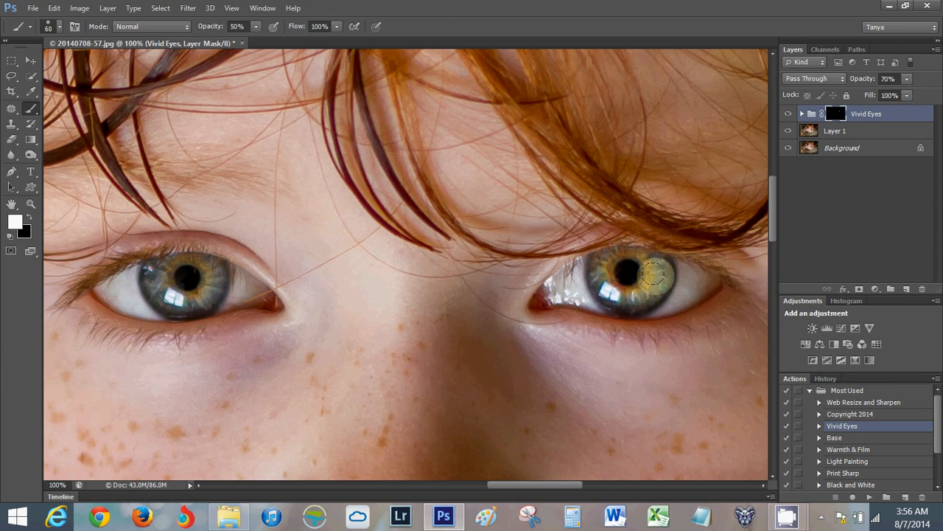
pyautogui.hotkey('ctrl', 'z')
pyautogui.press('x')
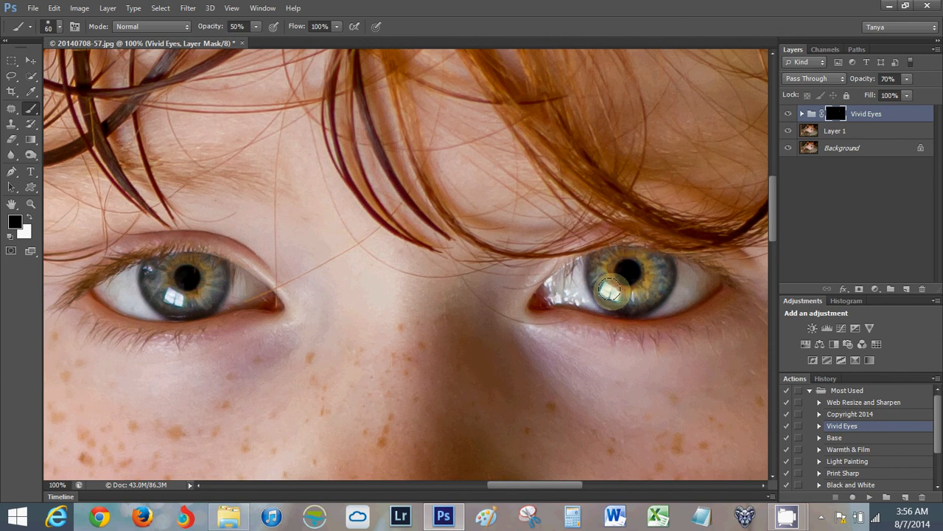
pyautogui.press('x')
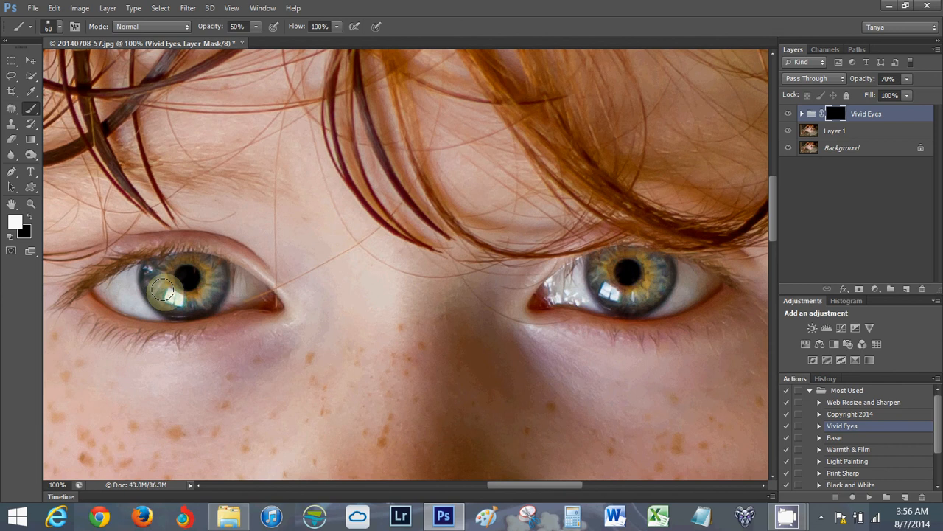
pyautogui.press('x')
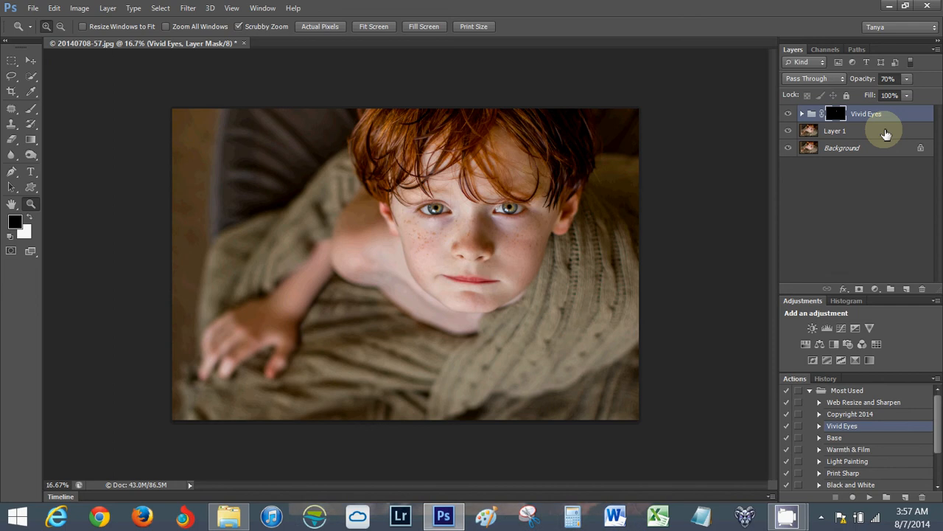
# Step: Set the Vivid Eyes group and Layer 1 together to 35% opacity and compare the photo with and without them
pyautogui.keyDown('shift'); pyautogui.click(886, 133); pyautogui.keyUp('shift')
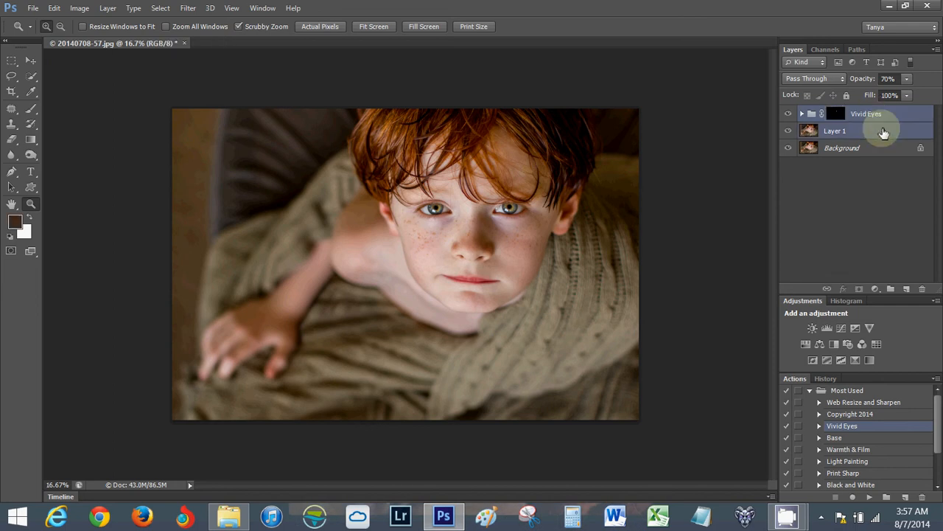
pyautogui.moveTo(866, 78); pyautogui.dragTo(848, 86)
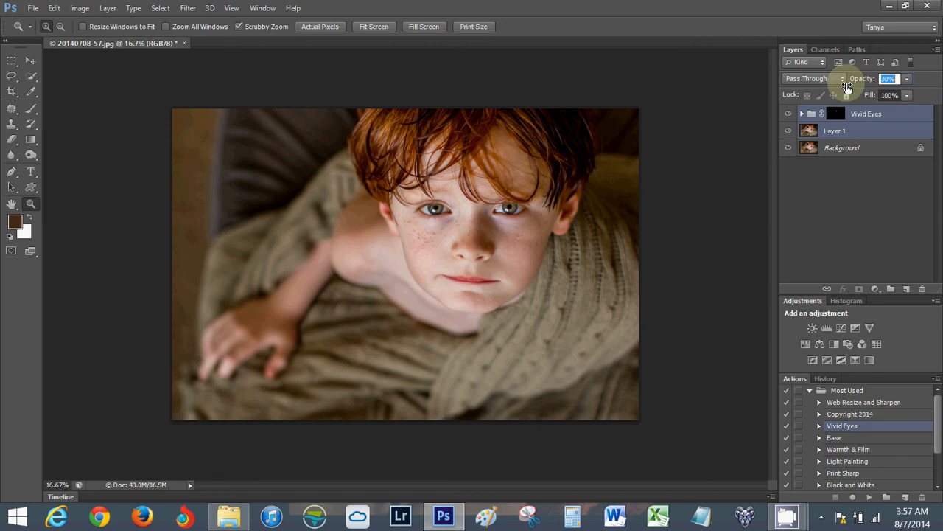
pyautogui.keyDown('alt'); pyautogui.click(789, 148); pyautogui.keyUp('alt')
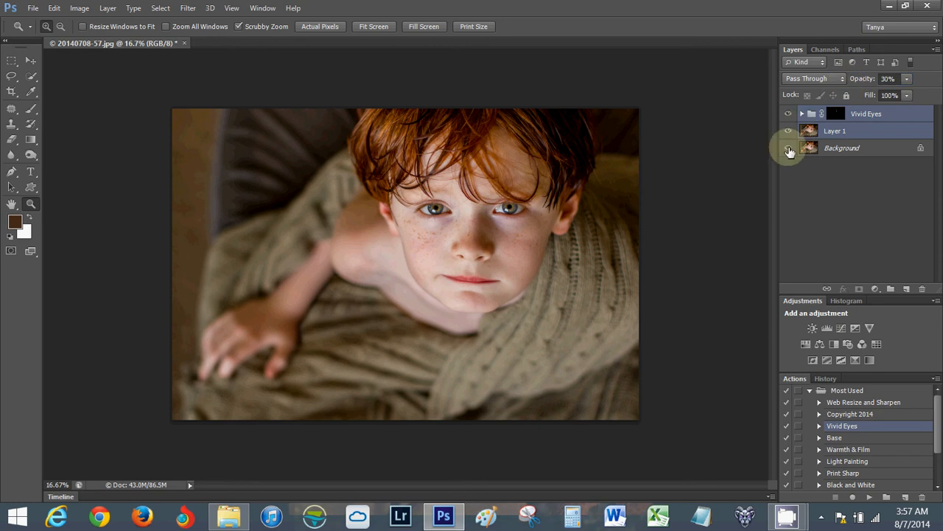
pyautogui.keyDown('alt'); pyautogui.click(789, 148); pyautogui.keyUp('alt')
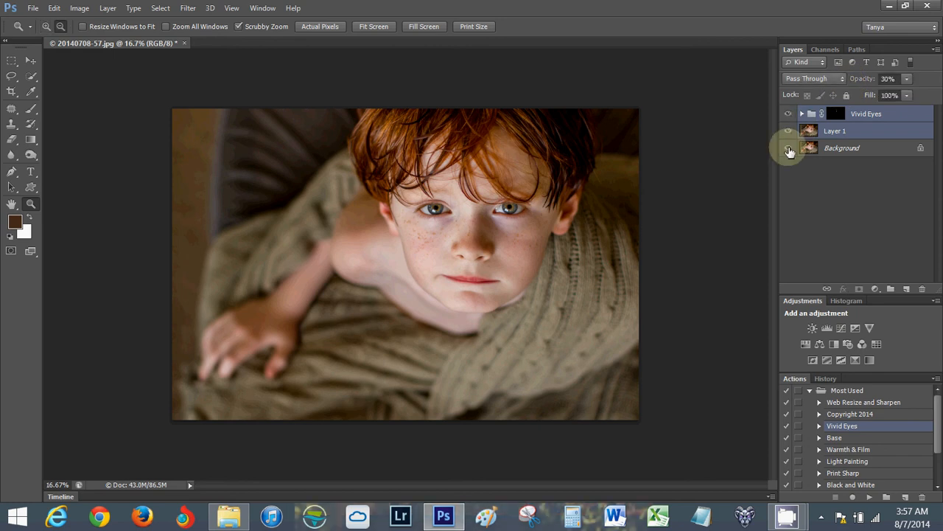
pyautogui.moveTo(864, 80)
pyautogui.mouseDown()
pyautogui.moveTo(880, 84)
pyautogui.moveTo(866, 87)
pyautogui.mouseUp()
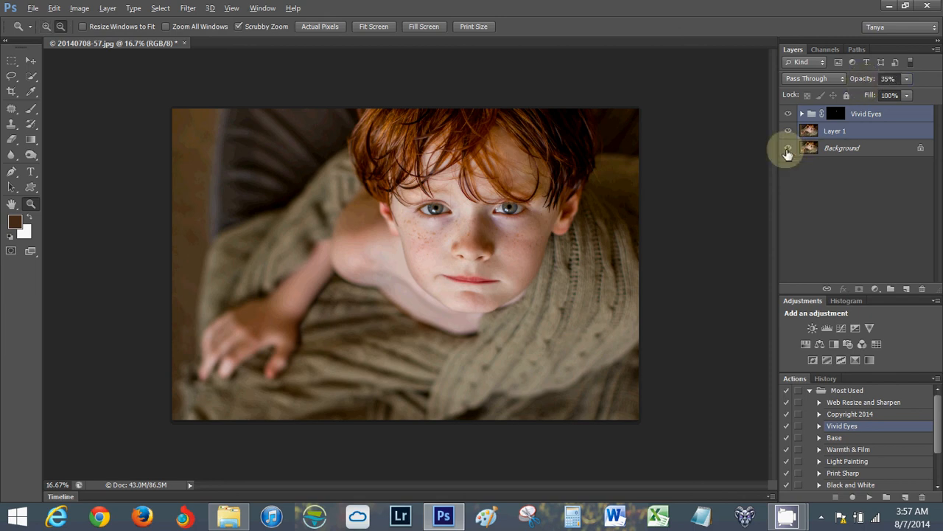
pyautogui.keyDown('alt'); pyautogui.click(788, 150); pyautogui.keyUp('alt')
pyautogui.keyDown('alt'); pyautogui.click(788, 150); pyautogui.keyUp('alt')
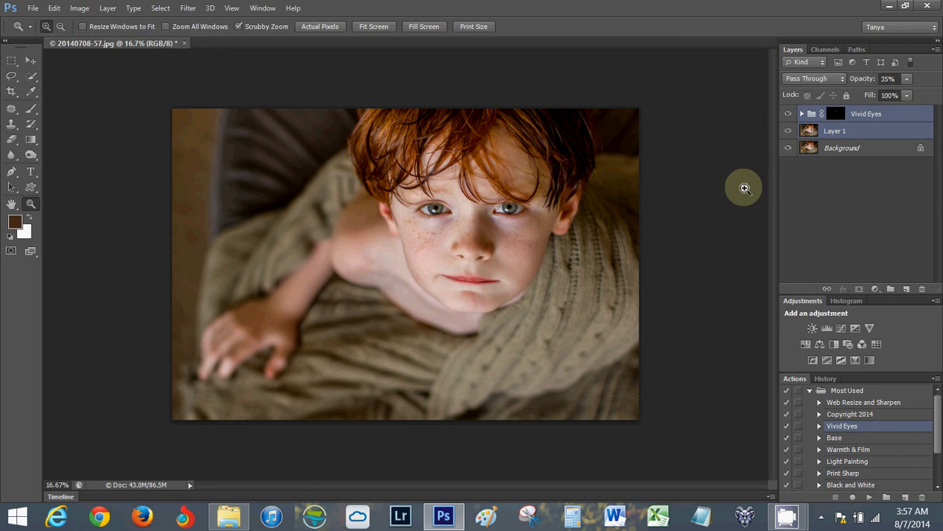
# Step: Flatten the eye-enhancement layers into the Background and run the Base action
pyautogui.press('Delete')
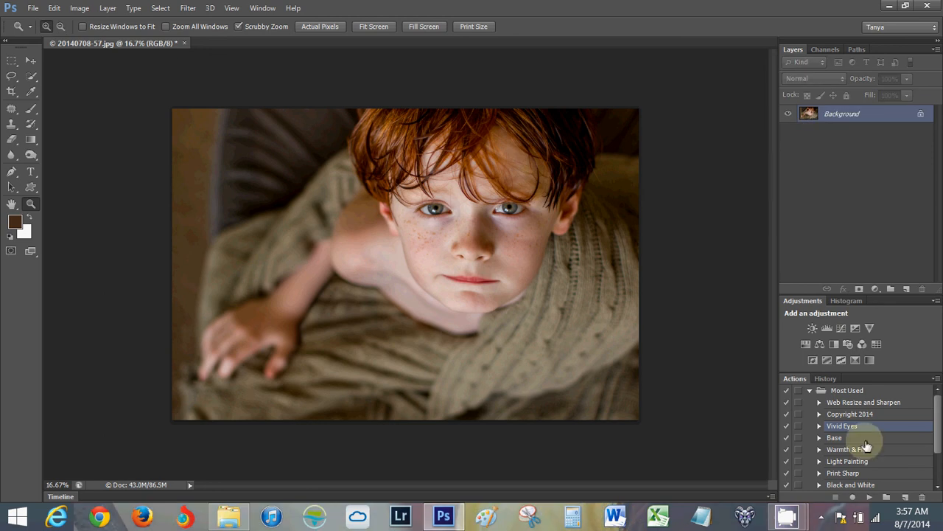
pyautogui.click(834, 437)
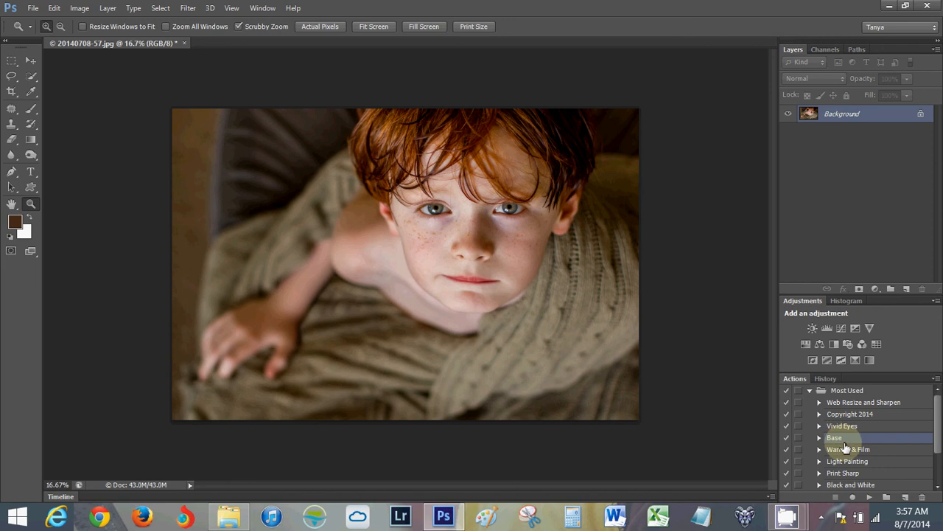
pyautogui.click(870, 497)
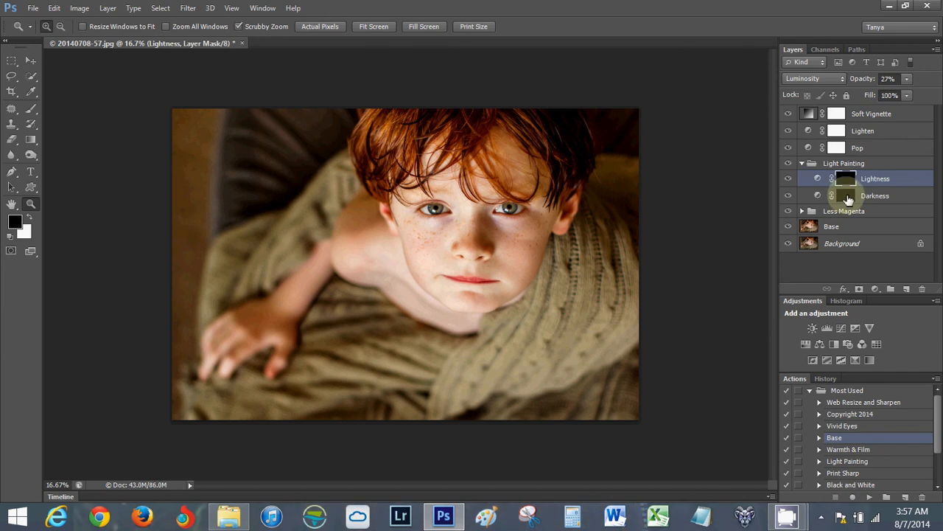
# Step: Adjust the Lighten layer's opacity to about 12%
pyautogui.click(863, 130)
pyautogui.click(867, 84)
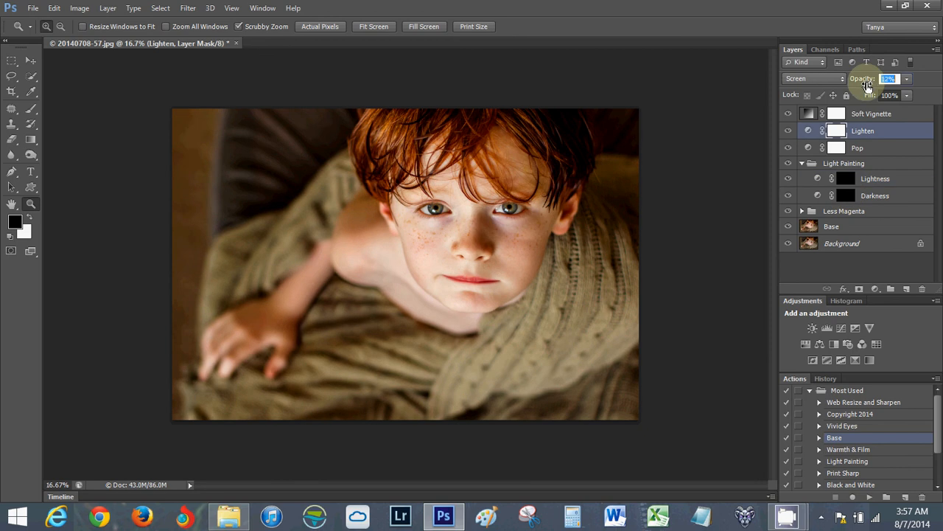
pyautogui.moveTo(867, 84); pyautogui.dragTo(865, 85)
# Step: Paint white at 50% opacity with a 300 px brush on the Darkness mask over the bright forehead, cheek, jaw and neck
pyautogui.click(845, 195)
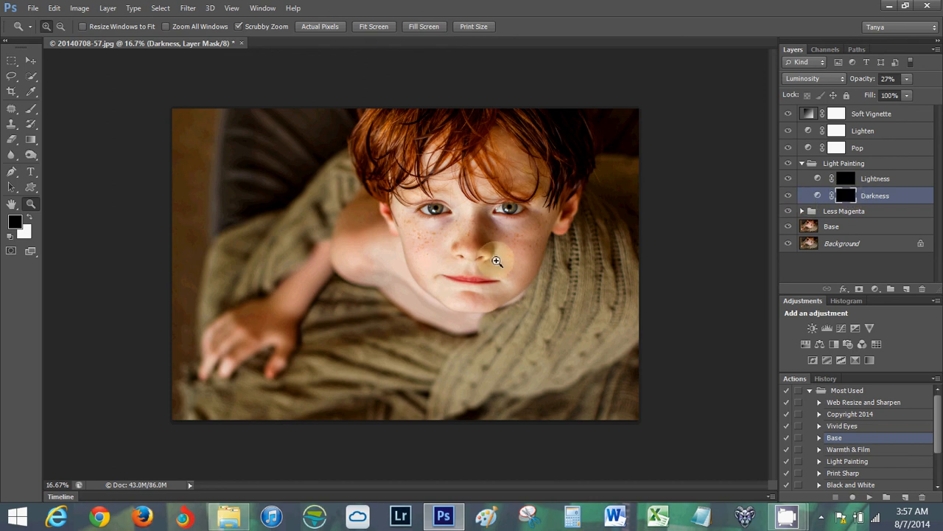
pyautogui.press('b')
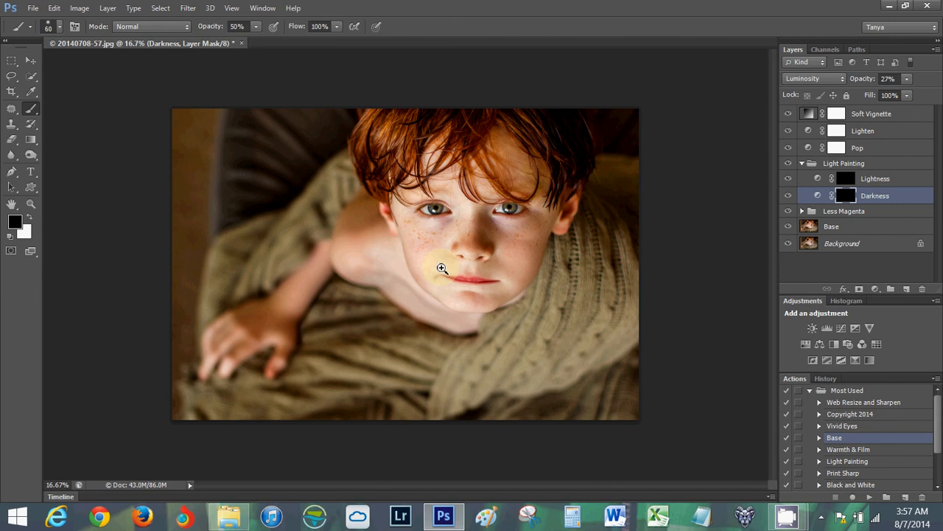
pyautogui.press('x')
pyautogui.press(']')
pyautogui.press(']')
pyautogui.press(']')
pyautogui.press(']')
pyautogui.press(']')
pyautogui.press(']')
pyautogui.press(']')
pyautogui.press(']')
pyautogui.press(']')
pyautogui.press(']')
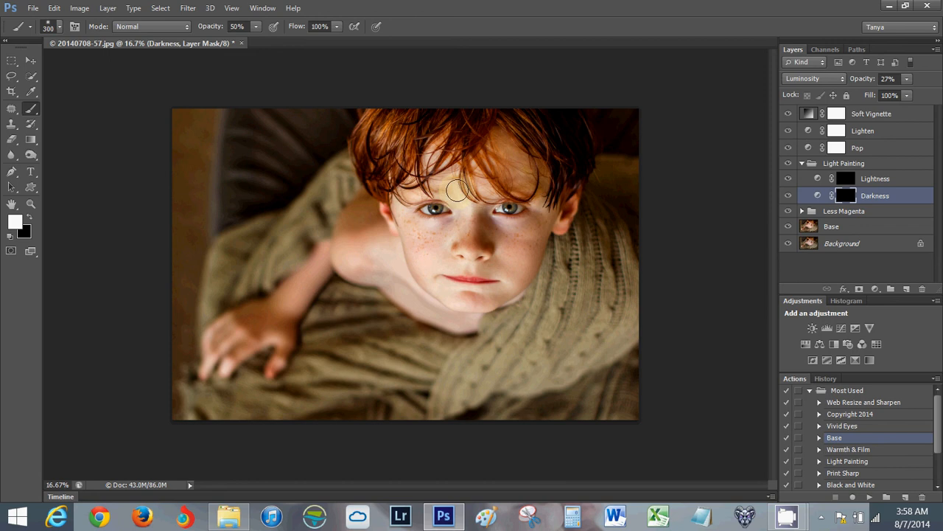
pyautogui.moveTo(457, 190)
pyautogui.mouseDown()
pyautogui.moveTo(461, 215)
pyautogui.moveTo(442, 253)
pyautogui.mouseUp()
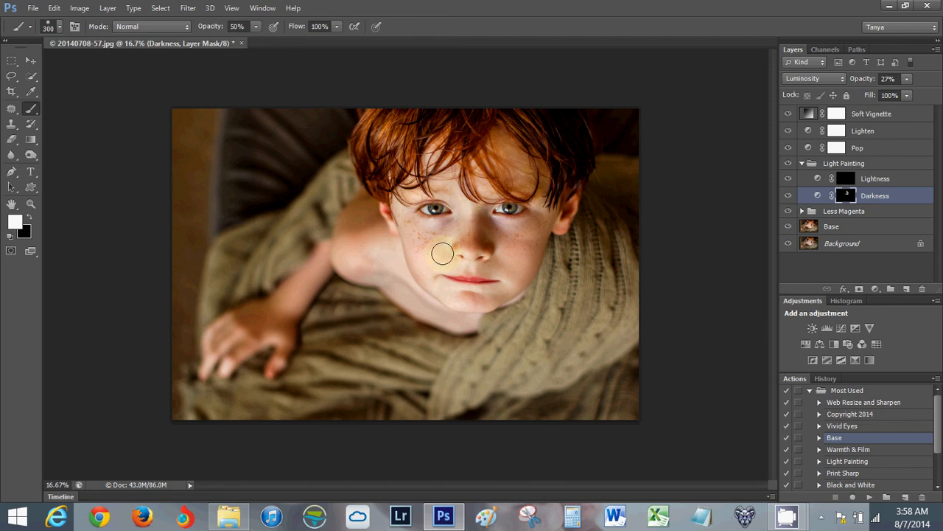
pyautogui.moveTo(442, 253)
pyautogui.mouseDown()
pyautogui.moveTo(454, 294)
pyautogui.moveTo(434, 276)
pyautogui.moveTo(457, 295)
pyautogui.mouseUp()
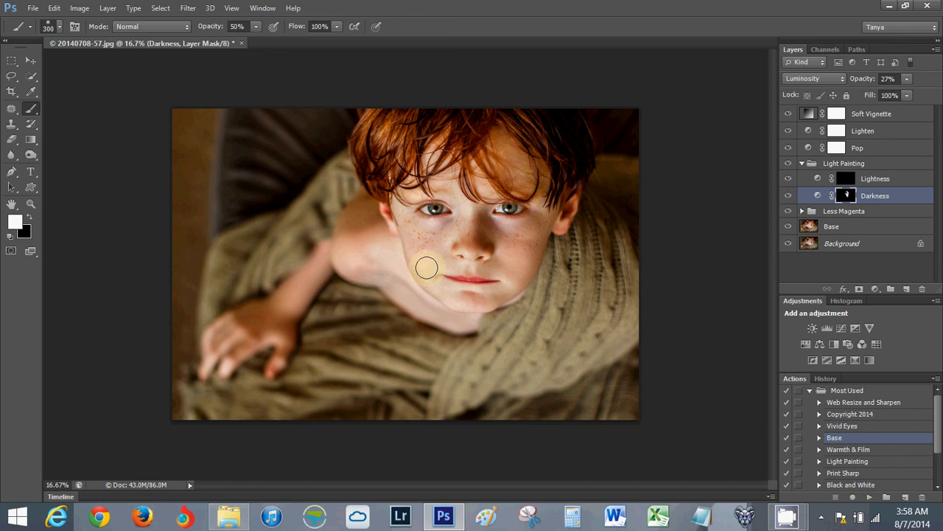
pyautogui.moveTo(427, 268)
pyautogui.mouseDown()
pyautogui.moveTo(448, 295)
pyautogui.moveTo(398, 270)
pyautogui.moveTo(395, 252)
pyautogui.moveTo(419, 303)
pyautogui.moveTo(393, 260)
pyautogui.moveTo(365, 268)
pyautogui.moveTo(358, 245)
pyautogui.moveTo(427, 303)
pyautogui.moveTo(388, 239)
pyautogui.moveTo(373, 226)
pyautogui.moveTo(342, 231)
pyautogui.moveTo(347, 258)
pyautogui.moveTo(368, 279)
pyautogui.moveTo(387, 249)
pyautogui.mouseUp()
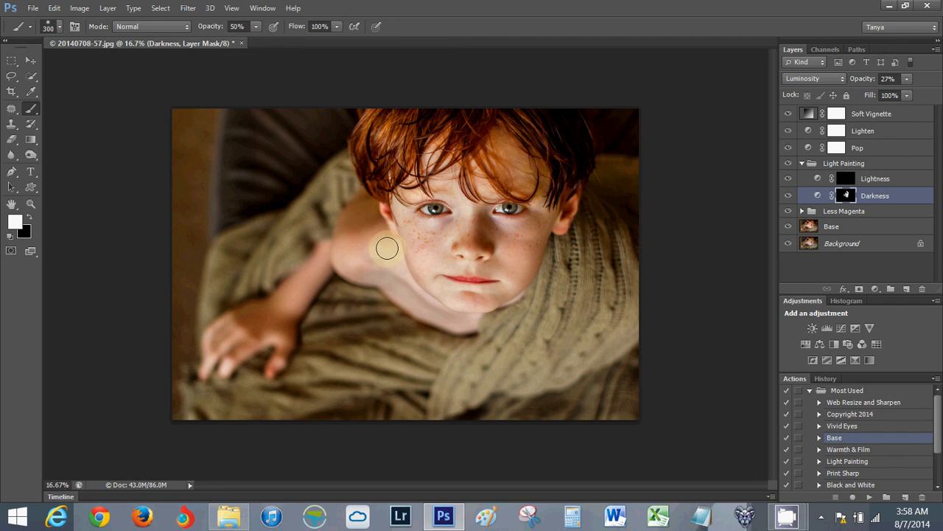
# Step: Set the Less Magenta group's opacity to 30%
pyautogui.click(889, 213)
pyautogui.click(865, 81)
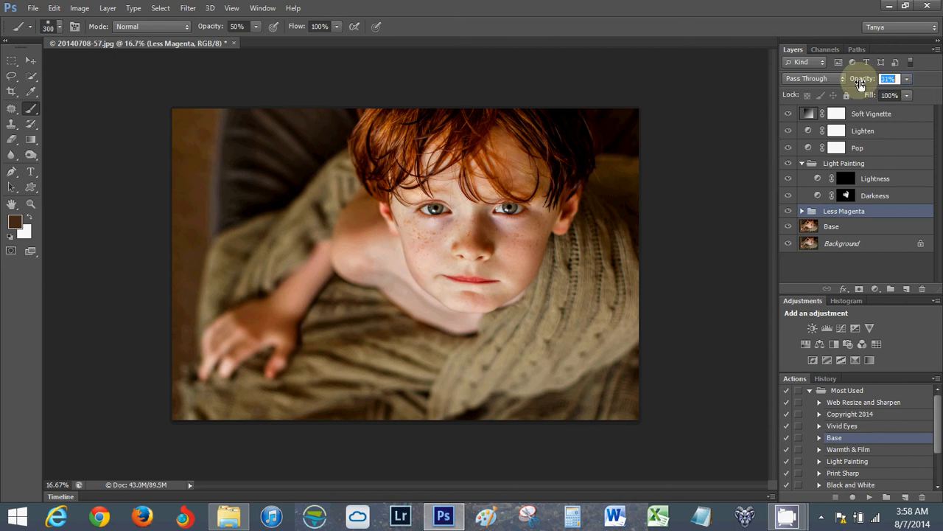
pyautogui.write('30')
pyautogui.press('Return')
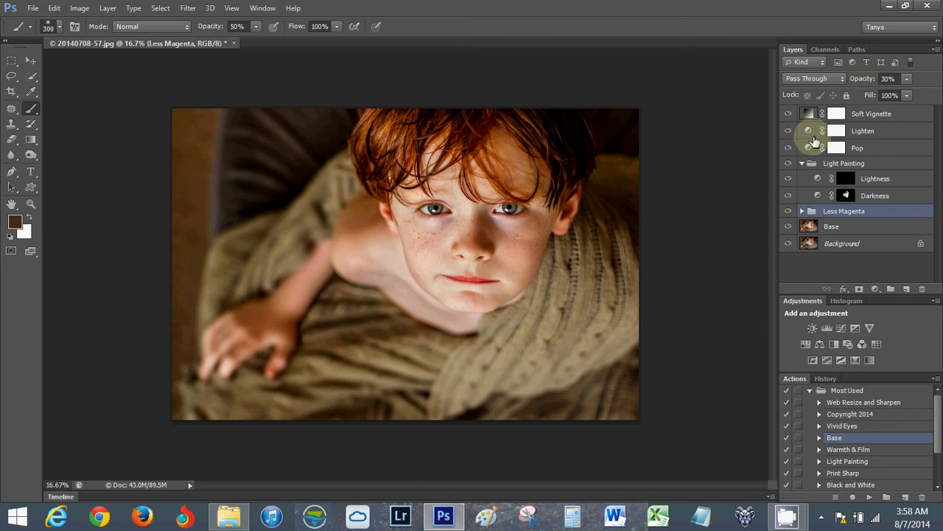
# Step: Set the Darkness layer's opacity to 29% and compare the photo with and without all the Base adjustments
pyautogui.doubleClick(809, 147)
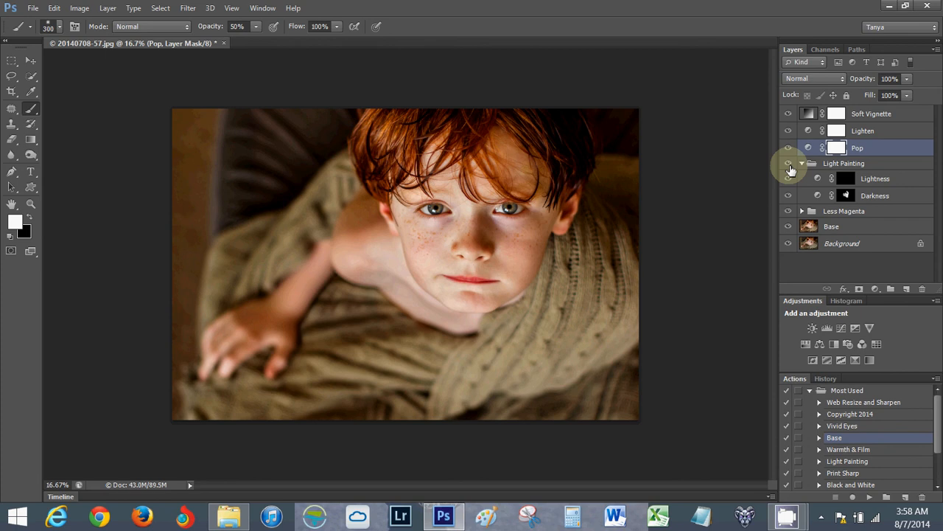
pyautogui.click(909, 197)
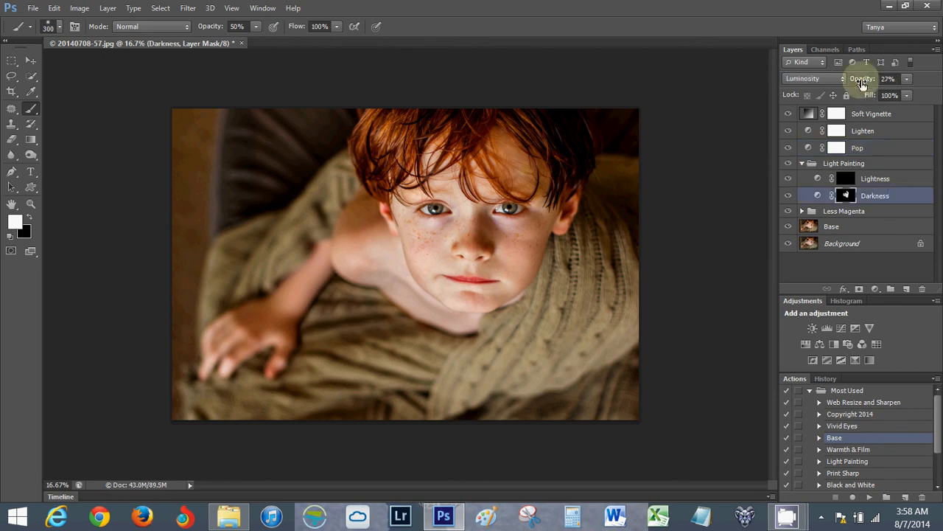
pyautogui.moveTo(862, 83); pyautogui.dragTo(867, 83)
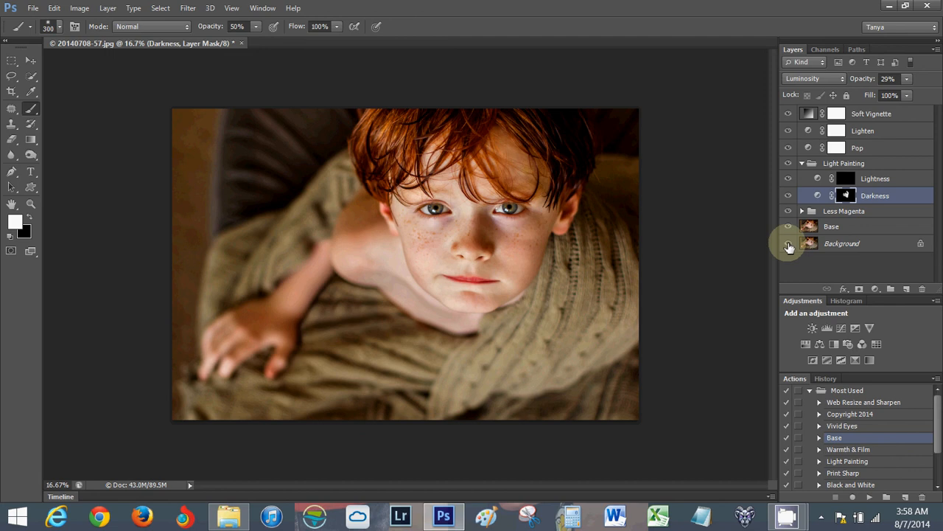
pyautogui.keyDown('alt'); pyautogui.click(789, 246); pyautogui.keyUp('alt')
pyautogui.keyDown('alt'); pyautogui.click(788, 245); pyautogui.keyUp('alt')
pyautogui.keyDown('alt'); pyautogui.click(788, 245); pyautogui.keyUp('alt')
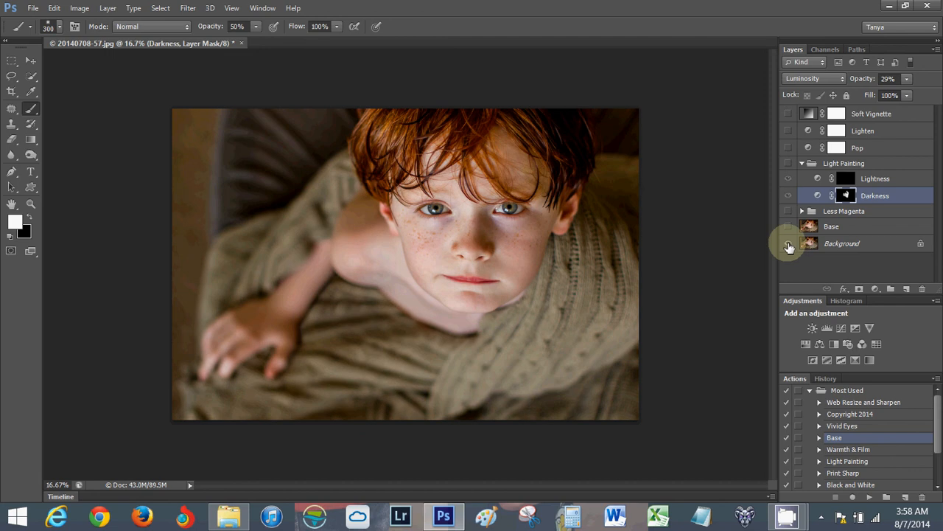
pyautogui.keyDown('alt'); pyautogui.click(789, 246); pyautogui.keyUp('alt')
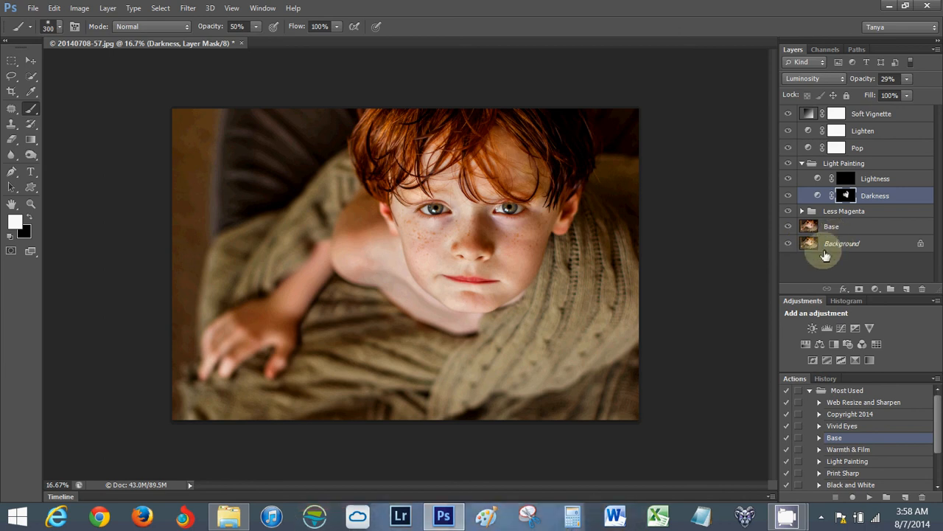
# Step: Merge all visible layers into the Background and run the Warmth & Film action
pyautogui.hotkey('ctrl', 'shift', 'e')
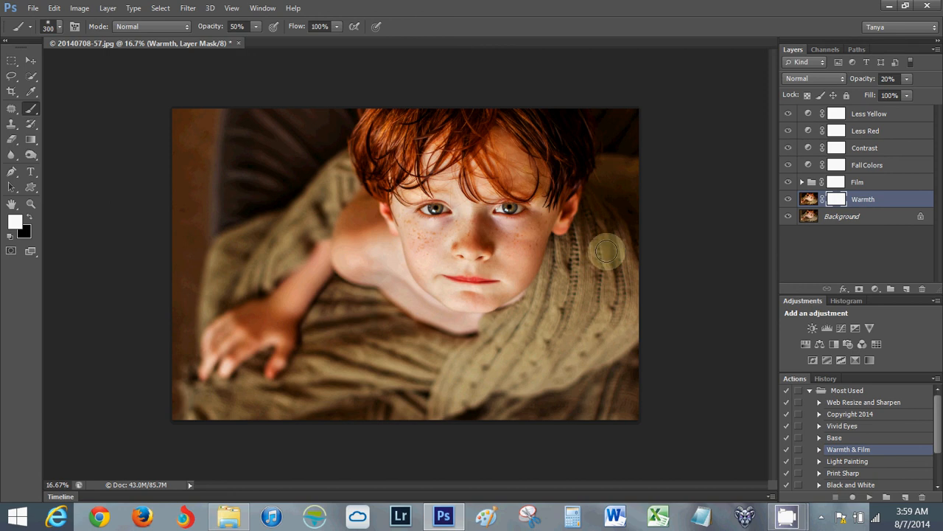
# Step: Mask the Warmth layer off the boy's face and shoulder with large black brushes at 50% opacity, finishing the face at 500 px
pyautogui.press(']')
pyautogui.press(']')
pyautogui.press(']')
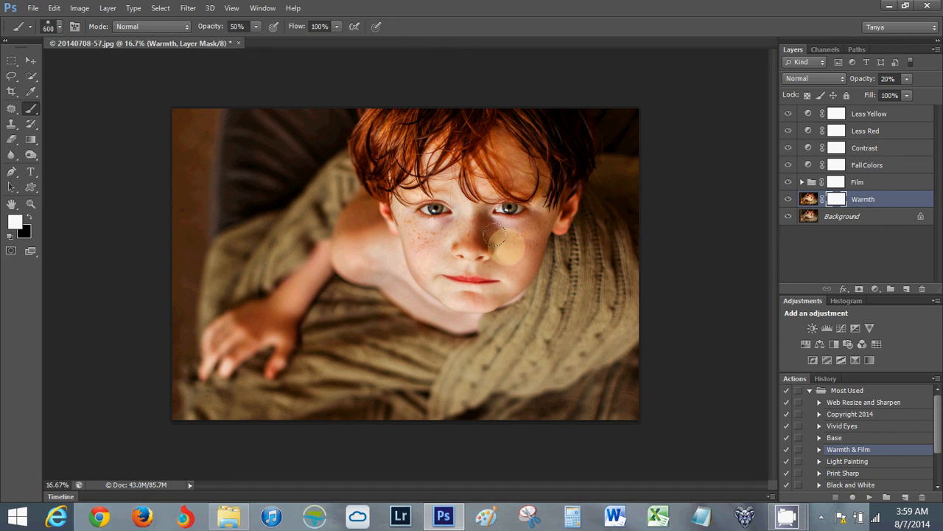
pyautogui.press('x')
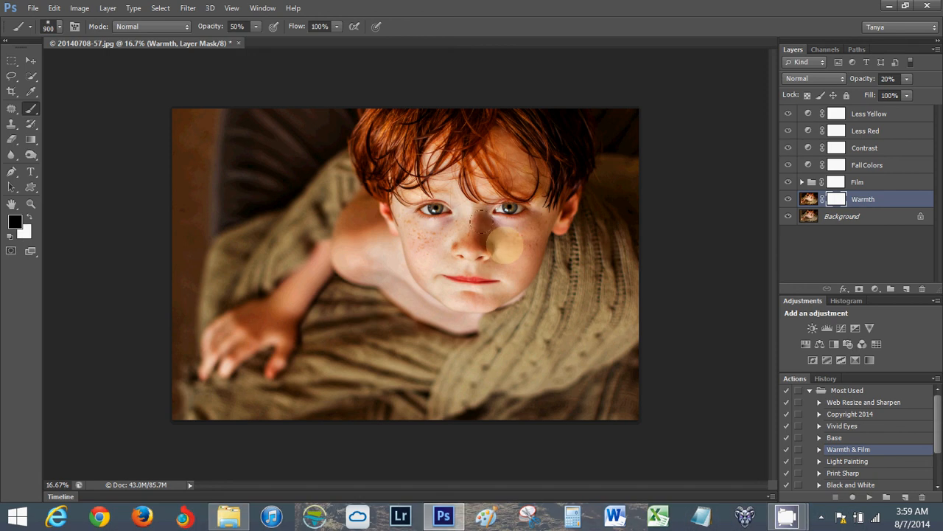
pyautogui.press('[')
pyautogui.press('[')
pyautogui.press('[')
pyautogui.press('[')
pyautogui.press('[')
pyautogui.press('[')
pyautogui.press('[')
pyautogui.press('[')
pyautogui.press('[')
pyautogui.moveTo(497, 249)
pyautogui.mouseDown()
pyautogui.moveTo(518, 177)
pyautogui.moveTo(502, 252)
pyautogui.moveTo(564, 206)
pyautogui.mouseUp()
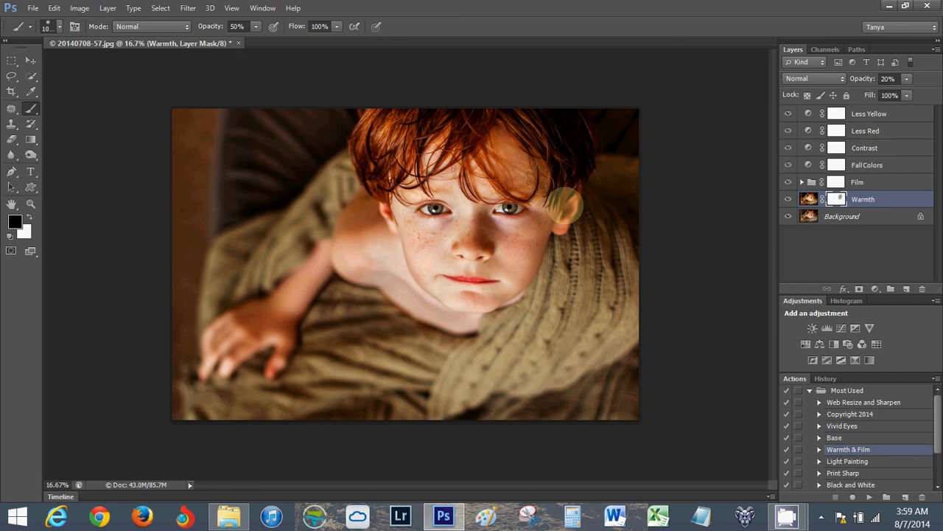
pyautogui.moveTo(443, 287); pyautogui.dragTo(369, 203)
pyautogui.click(337, 255)
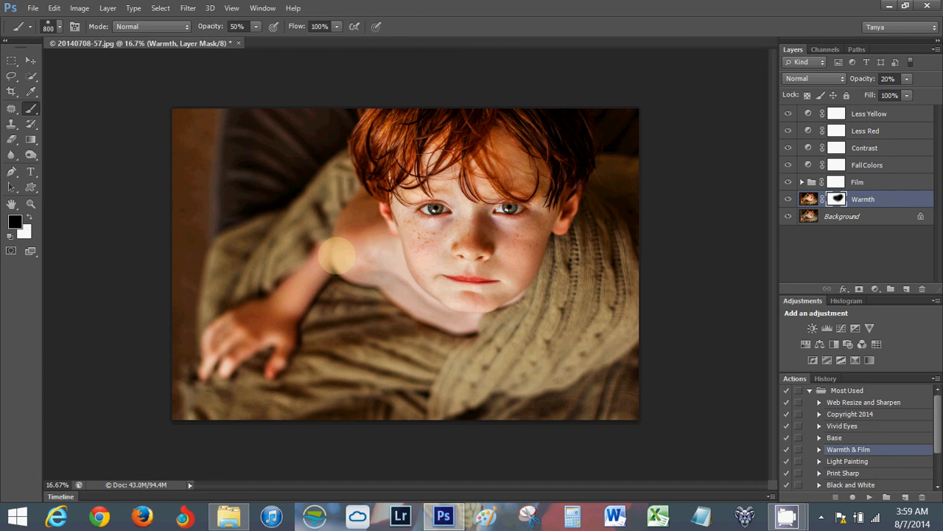
pyautogui.press('[')
pyautogui.press('[')
pyautogui.press('[')
pyautogui.click(499, 269)
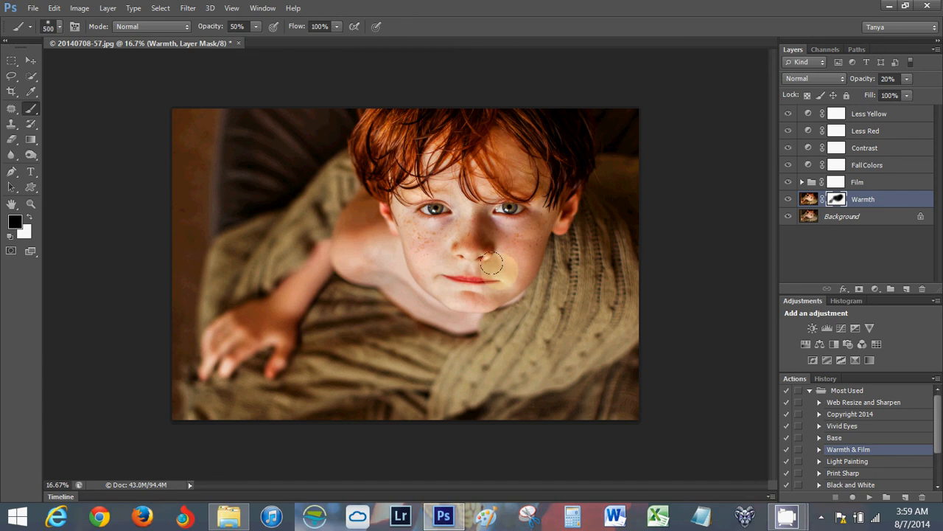
pyautogui.click(505, 171)
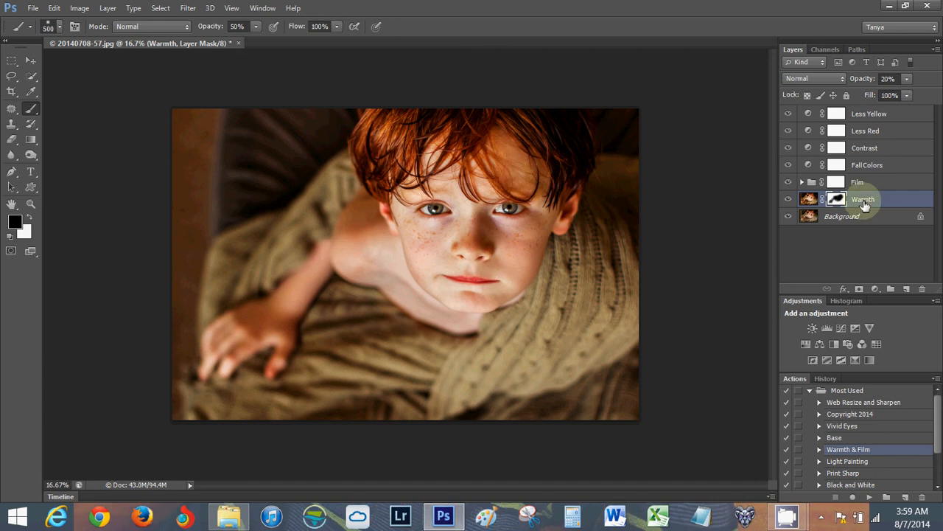
# Step: Compare the photo with and without the Fall Colors layer
pyautogui.click(862, 165)
pyautogui.click(788, 165)
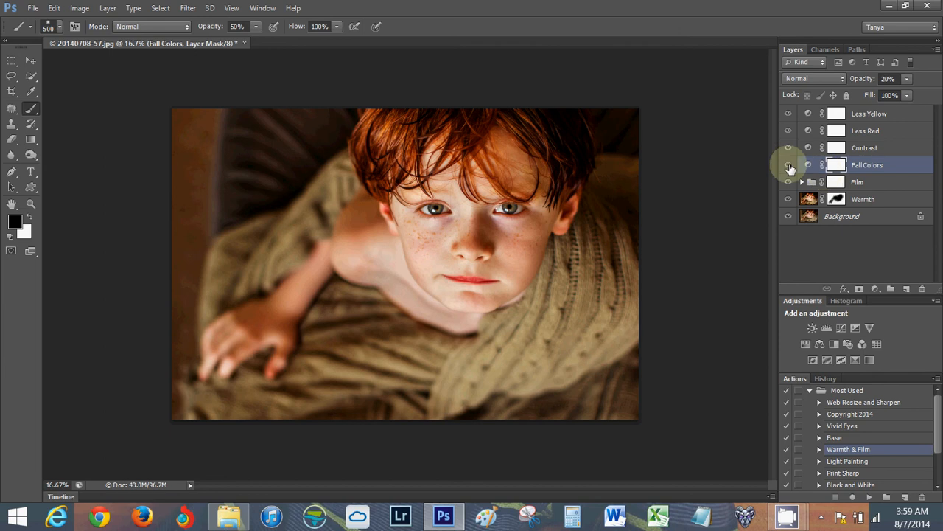
pyautogui.click(789, 167)
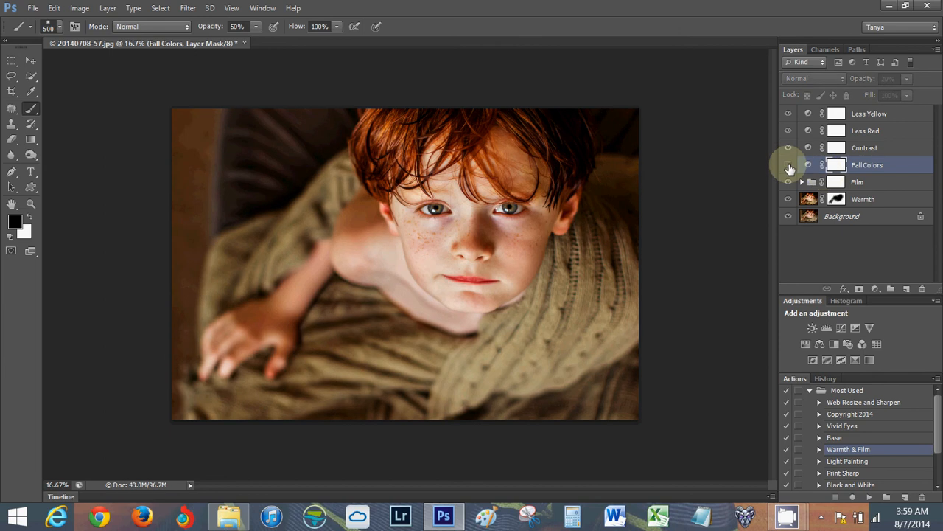
pyautogui.click(788, 167)
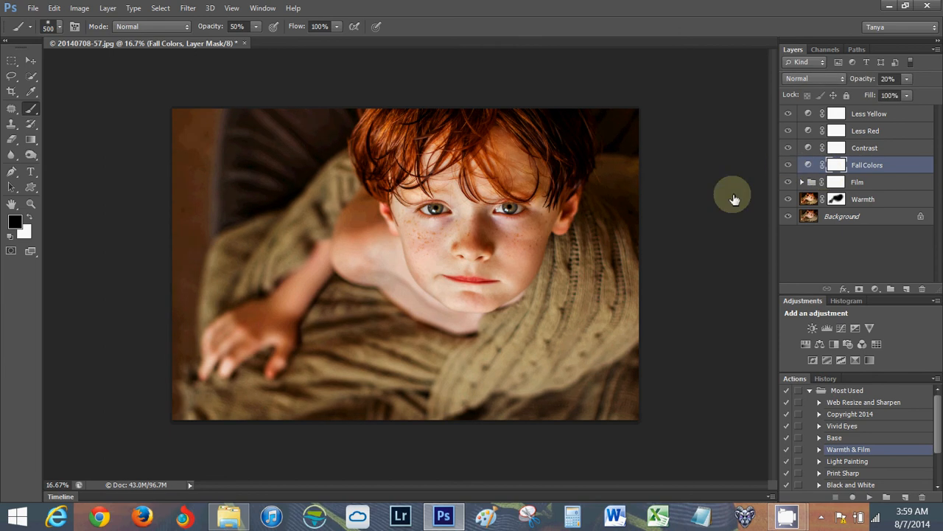
# Step: Mask the Fall Colors layer off the boy's face, shoulder and arm with black at 50% brush opacity, reducing the brush to 600 px for the arm
pyautogui.press(']')
pyautogui.press(']')
pyautogui.press(']')
pyautogui.press(']')
pyautogui.press(']')
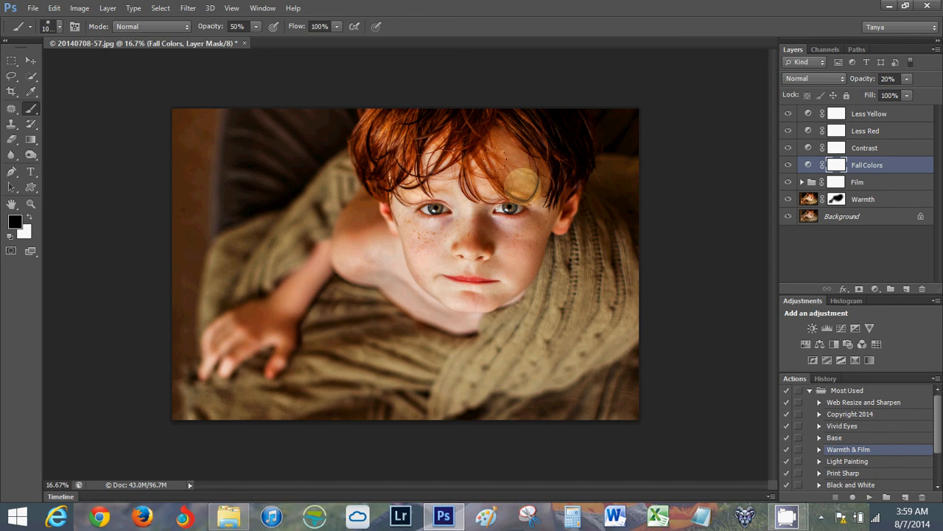
pyautogui.press('[')
pyautogui.press('[')
pyautogui.press('[')
pyautogui.press('[')
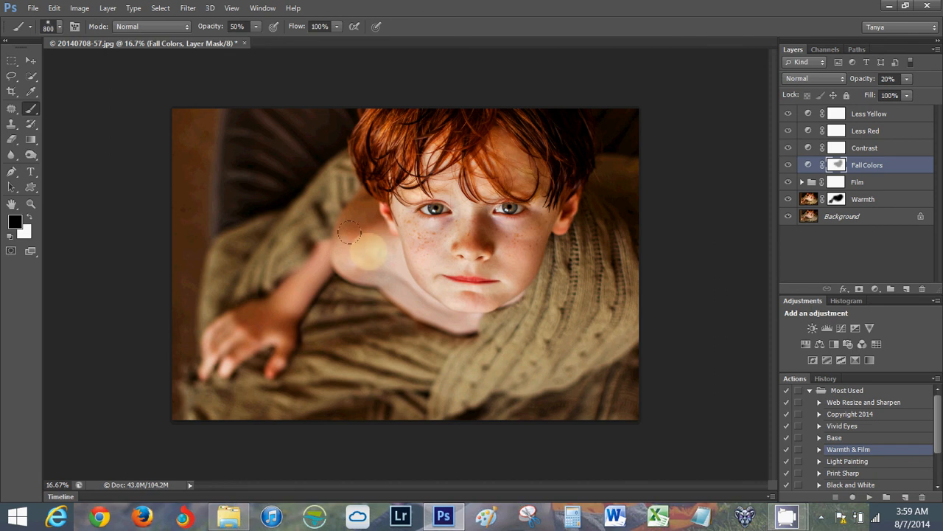
pyautogui.moveTo(348, 232); pyautogui.dragTo(280, 338)
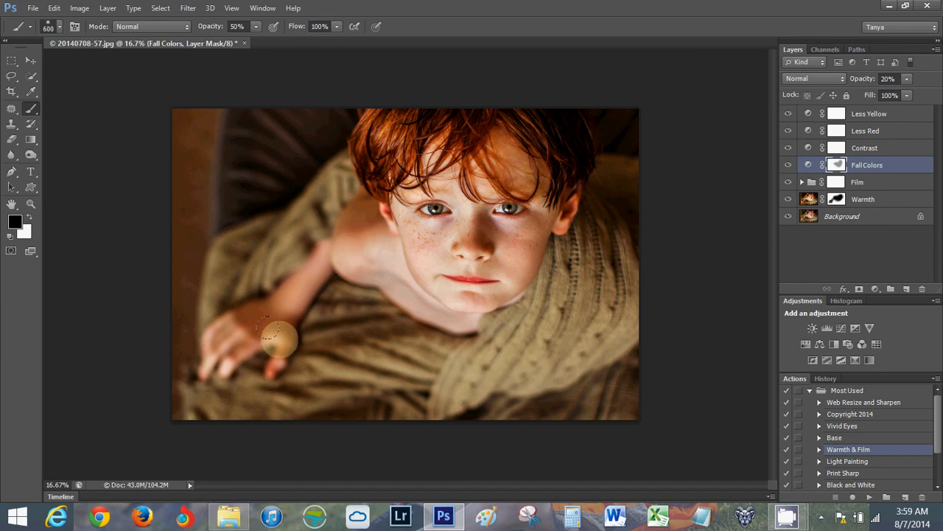
# Step: Compare the photo with and without the Film group and set the group's opacity to 40%
pyautogui.click(877, 182)
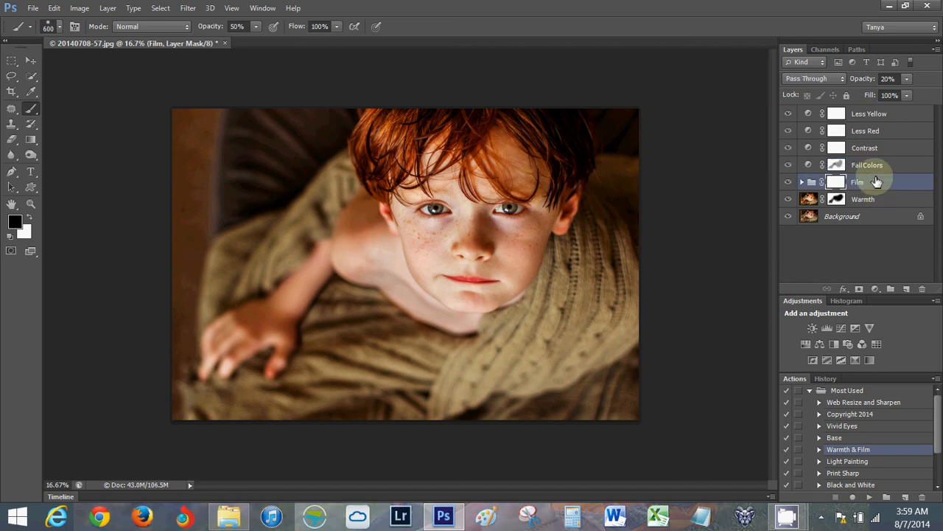
pyautogui.click(788, 184)
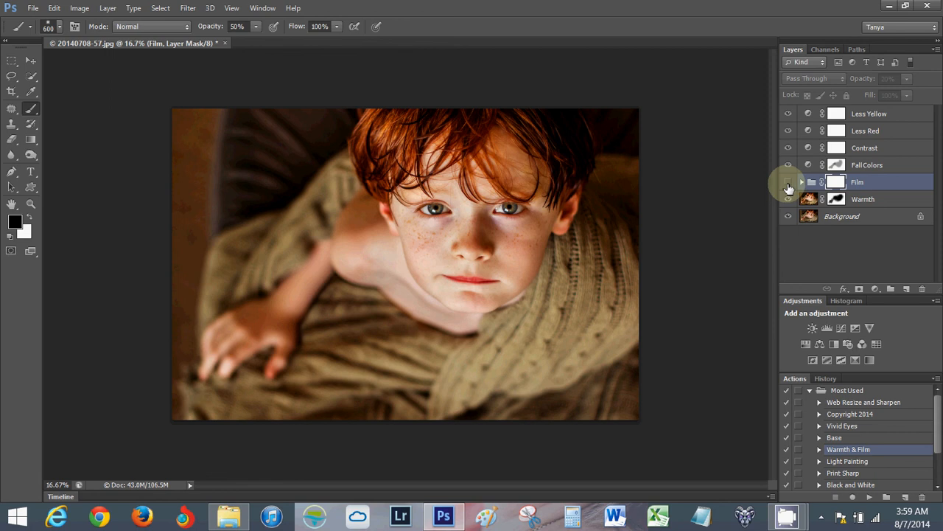
pyautogui.click(789, 184)
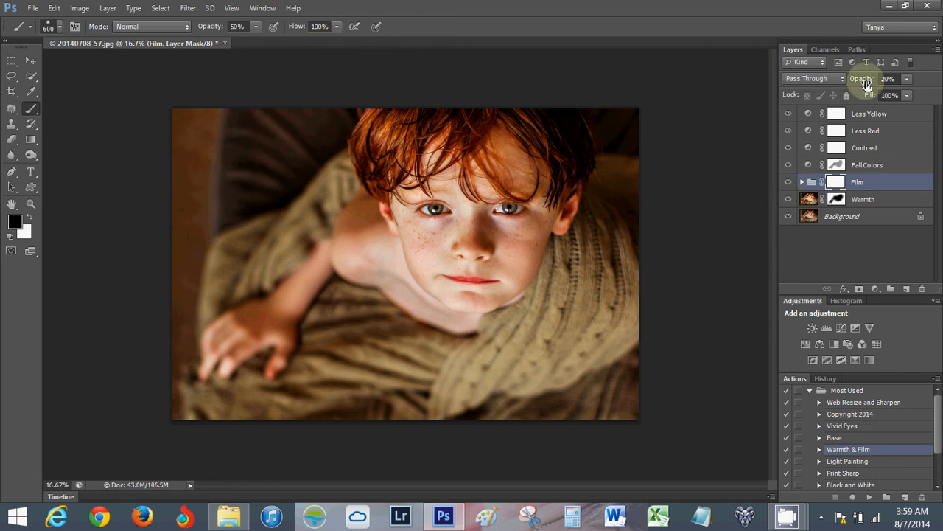
pyautogui.moveTo(867, 85); pyautogui.dragTo(872, 85)
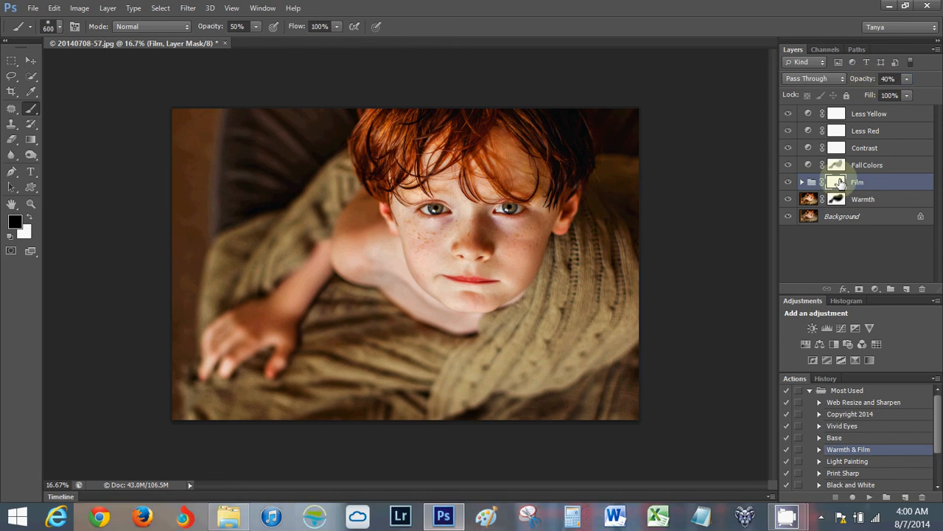
# Step: Mask the Film group off the boy's face and hair with repeated strokes of a 900 px black brush at 50% opacity
pyautogui.moveTo(545, 233); pyautogui.dragTo(534, 223)
pyautogui.press(']')
pyautogui.press(']')
pyautogui.press(']')
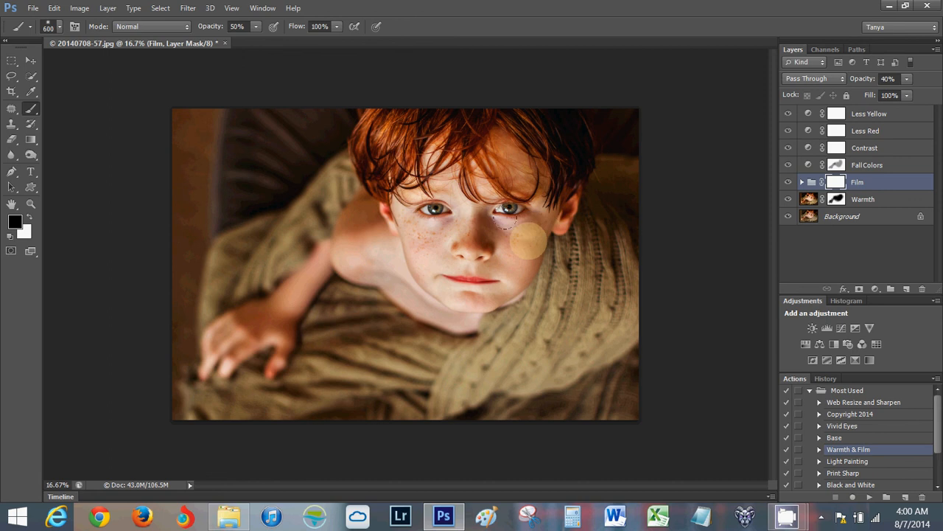
pyautogui.click(493, 194)
pyautogui.click(478, 227)
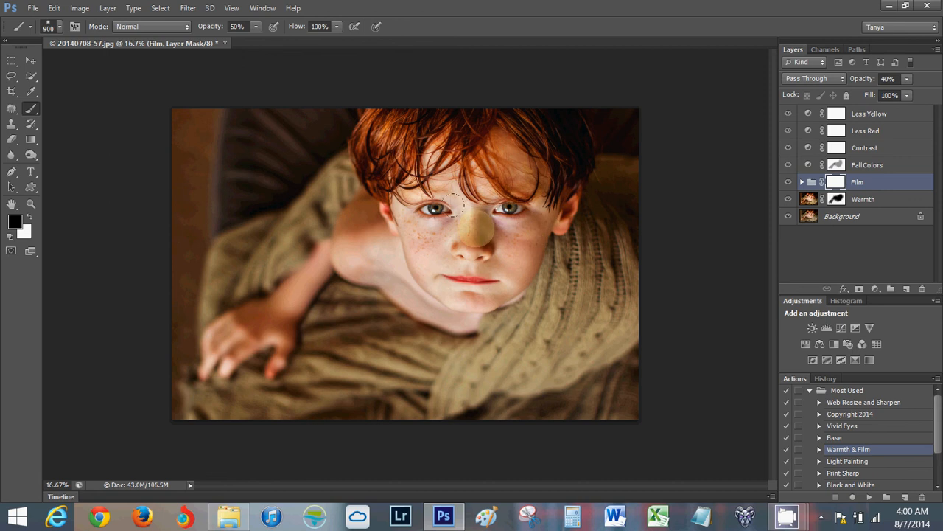
pyautogui.click(544, 201)
pyautogui.click(496, 211)
pyautogui.click(405, 178)
pyautogui.click(389, 142)
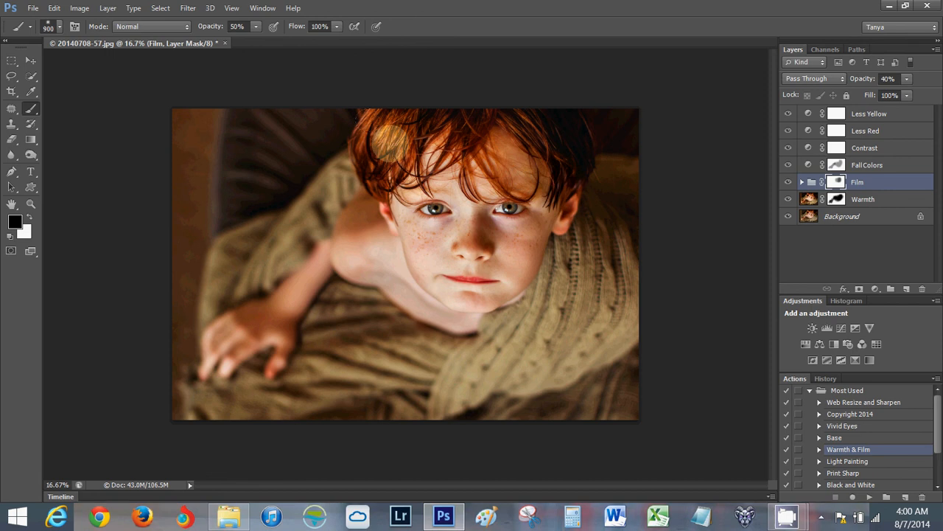
pyautogui.click(548, 137)
pyautogui.click(550, 163)
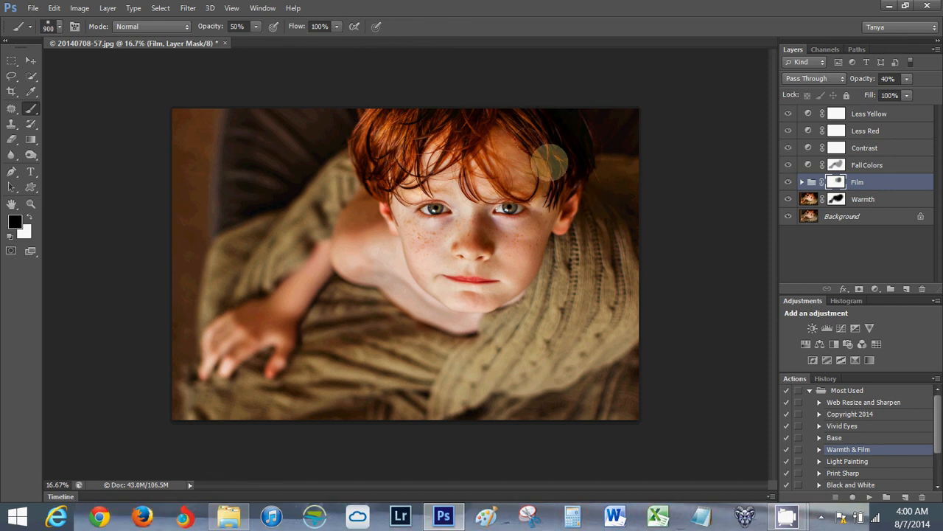
pyautogui.click(439, 230)
pyautogui.click(448, 215)
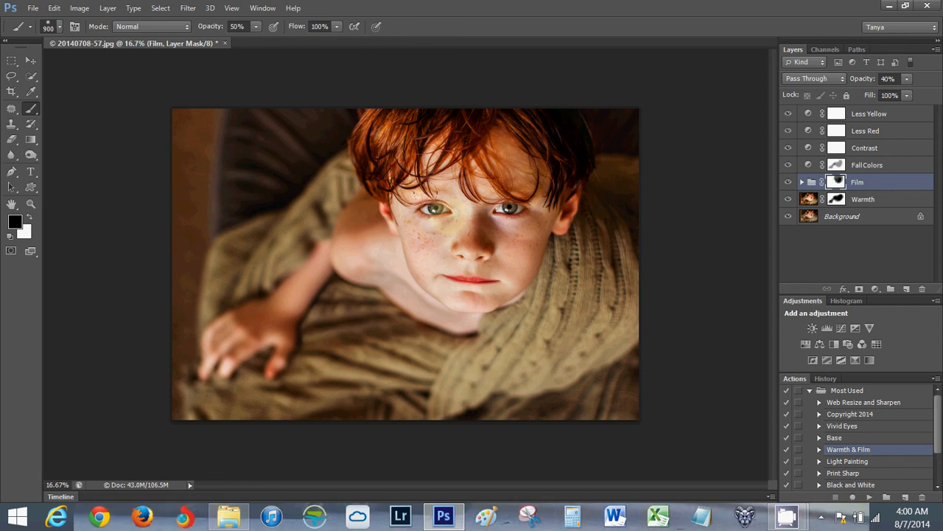
pyautogui.click(548, 191)
pyautogui.click(407, 243)
pyautogui.click(461, 281)
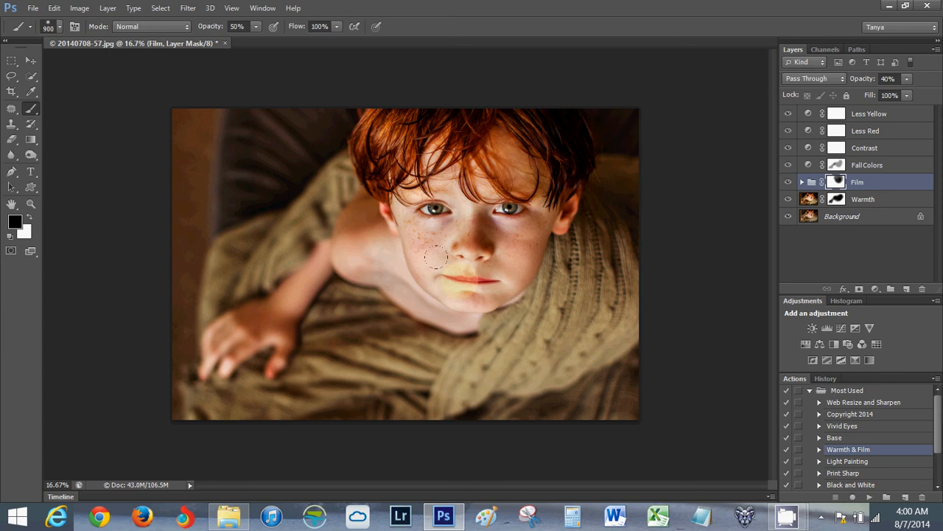
pyautogui.click(405, 255)
pyautogui.click(458, 190)
pyautogui.click(417, 213)
pyautogui.click(405, 188)
pyautogui.click(440, 102)
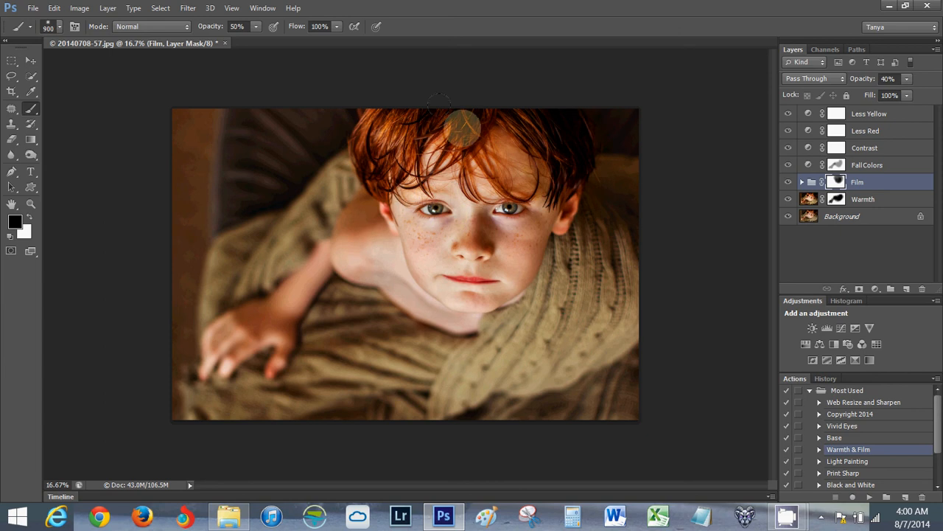
pyautogui.click(468, 233)
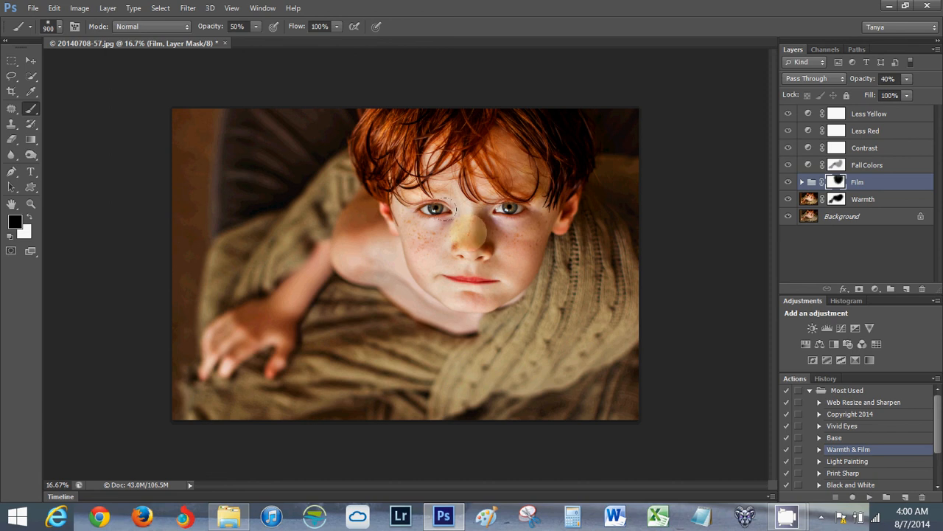
pyautogui.click(516, 177)
pyautogui.click(510, 201)
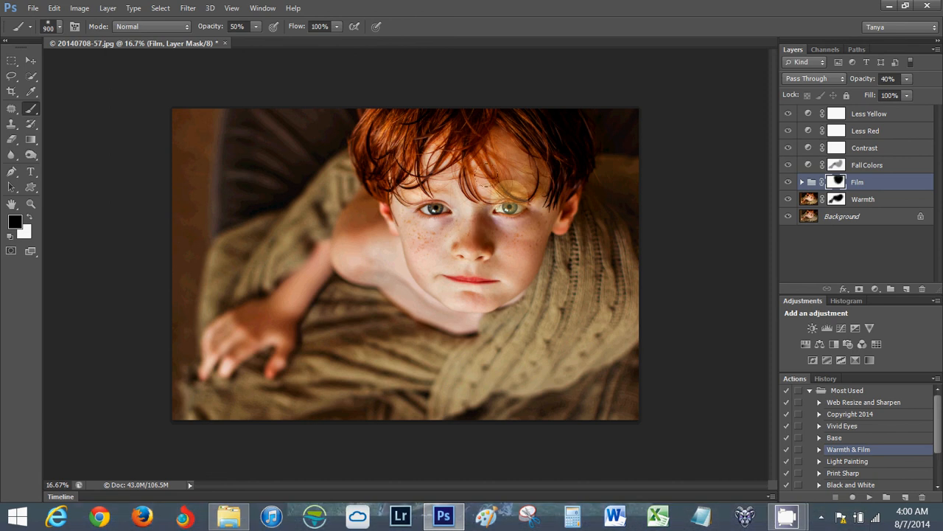
pyautogui.click(478, 262)
pyautogui.click(521, 227)
pyautogui.click(854, 82)
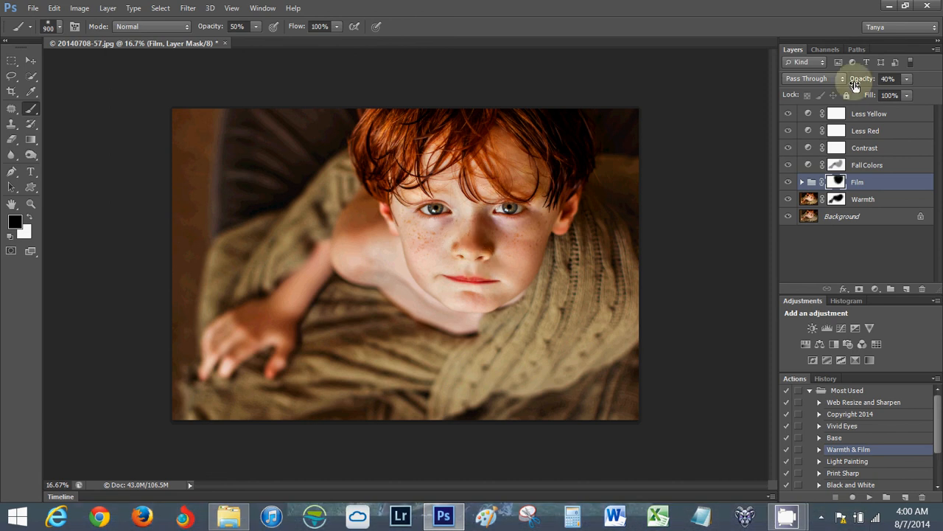
# Step: Mask the Fall Colors layer further off the boy's face with the 900 px black brush at 50% opacity
pyautogui.click(866, 165)
pyautogui.click(512, 210)
pyautogui.click(498, 238)
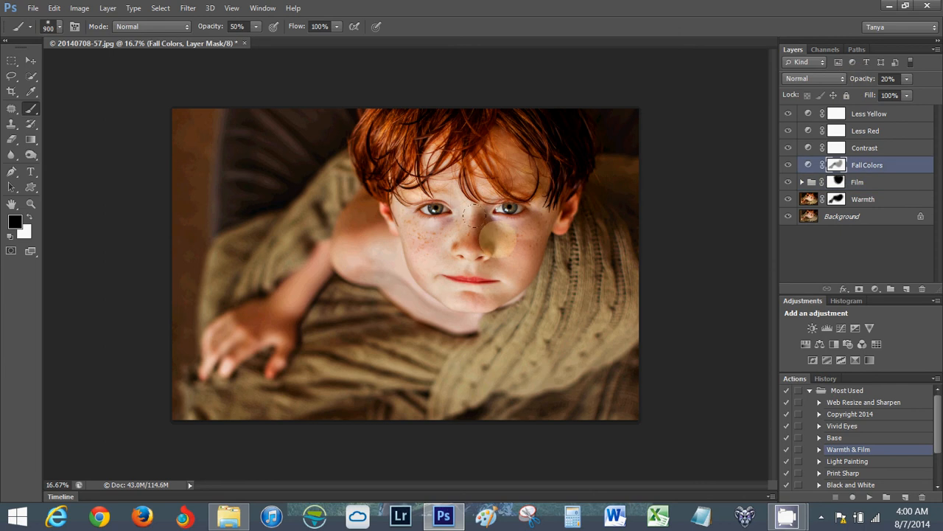
pyautogui.moveTo(498, 238); pyautogui.dragTo(514, 247)
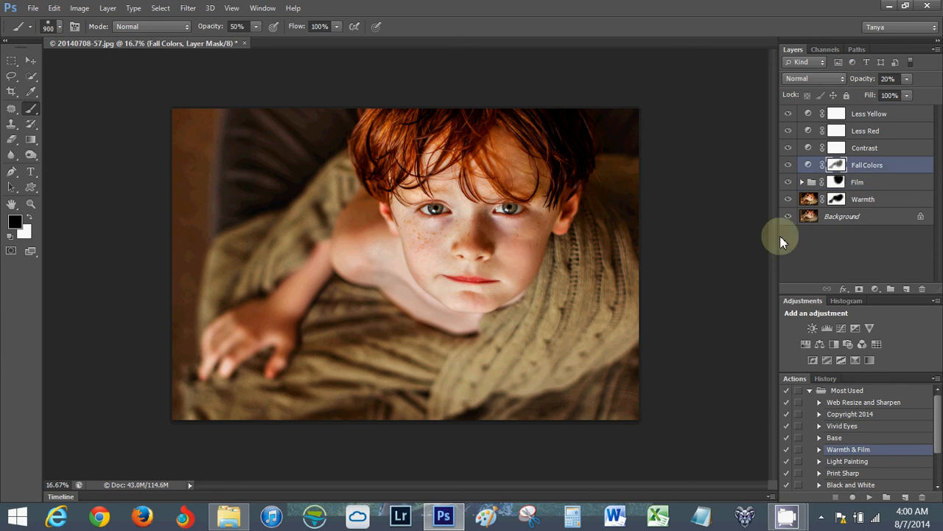
pyautogui.click(863, 164)
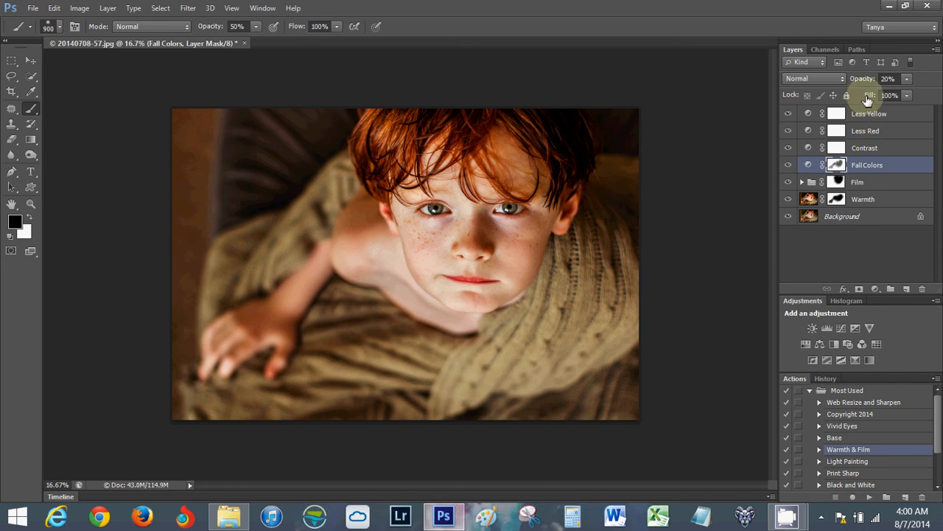
# Step: Set the Less Yellow layer's opacity to 20% and compare the photo with and without all the Warmth & Film adjustments
pyautogui.click(867, 112)
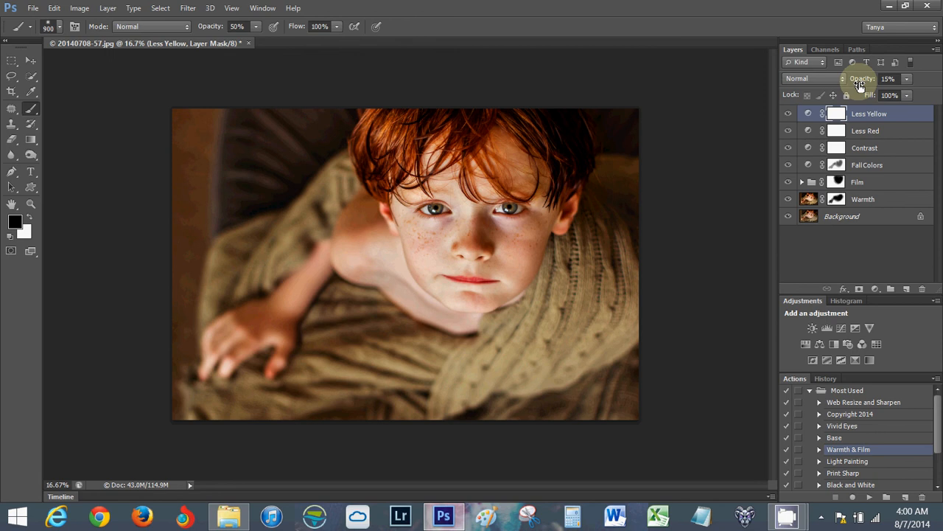
pyautogui.moveTo(860, 86); pyautogui.dragTo(864, 85)
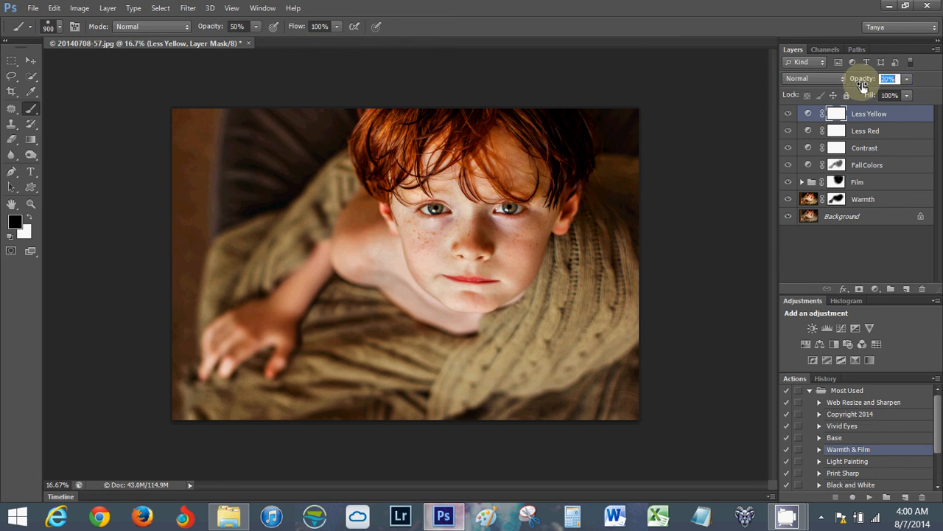
pyautogui.keyDown('alt'); pyautogui.click(789, 217); pyautogui.keyUp('alt')
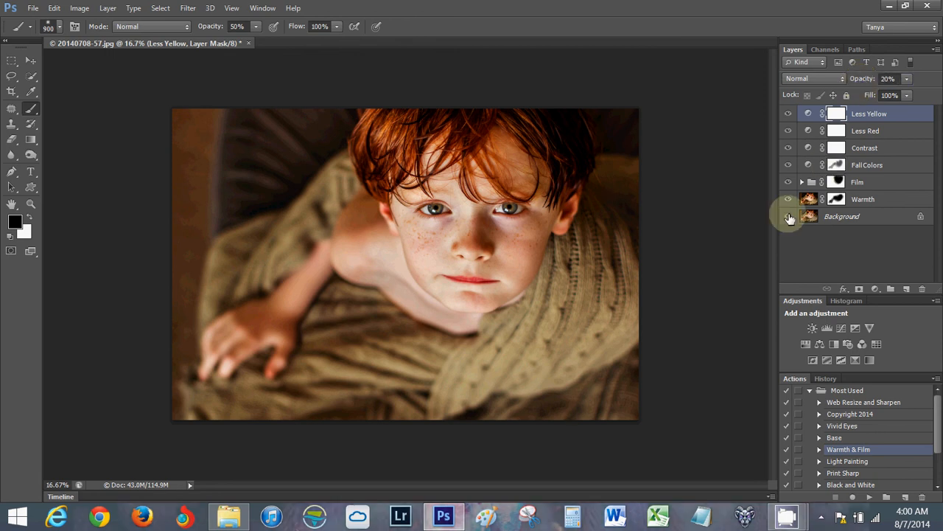
pyautogui.keyDown('alt'); pyautogui.click(789, 217); pyautogui.keyUp('alt')
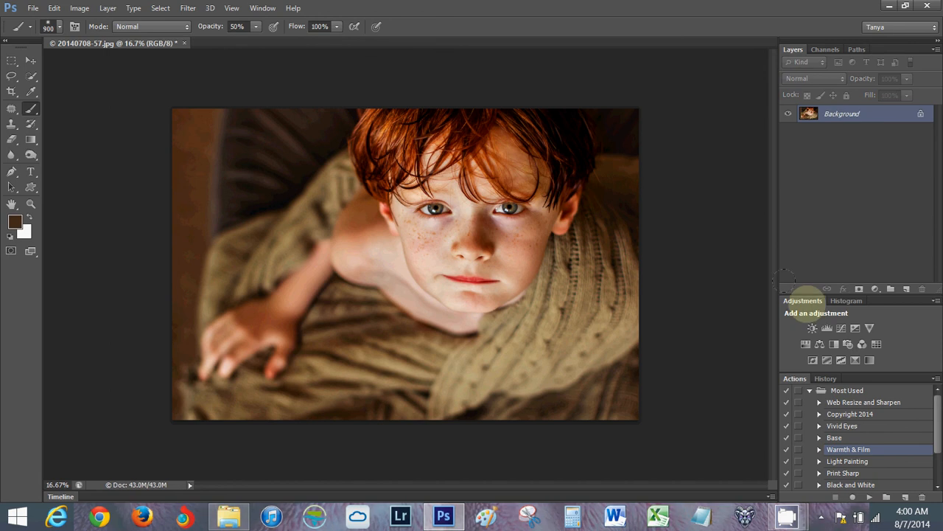
pyautogui.hotkey('ctrl', 'shift', 's')
pyautogui.click(507, 304)
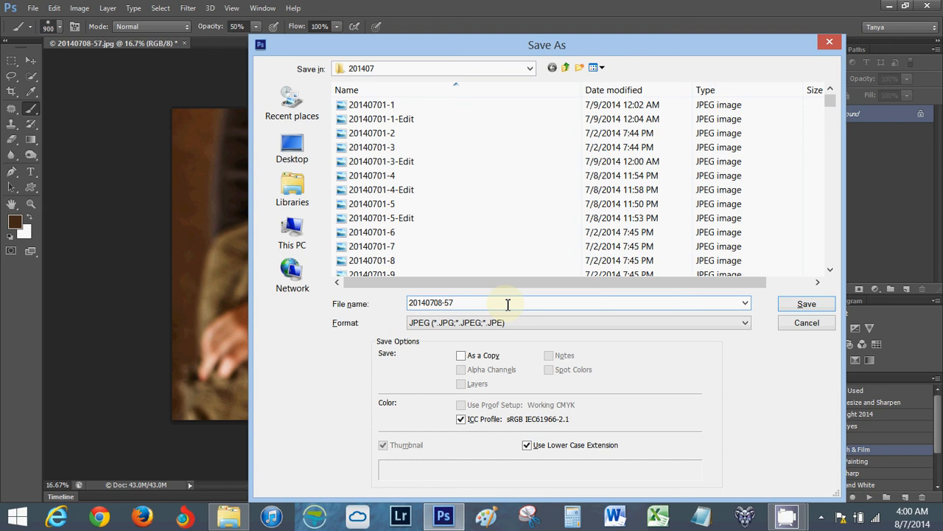
pyautogui.write('-Edit')
pyautogui.press('Return')
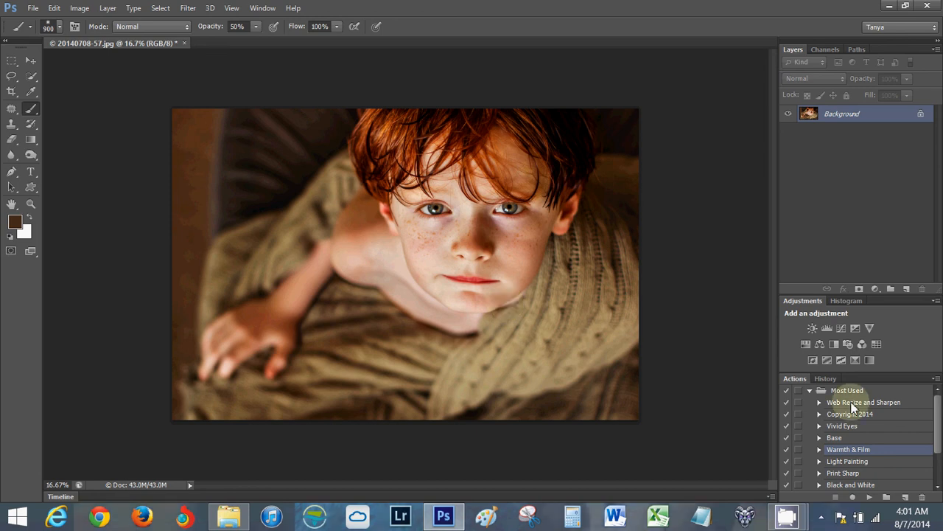
pyautogui.keyDown('ctrl'); pyautogui.doubleClick(849, 402); pyautogui.keyUp('ctrl')
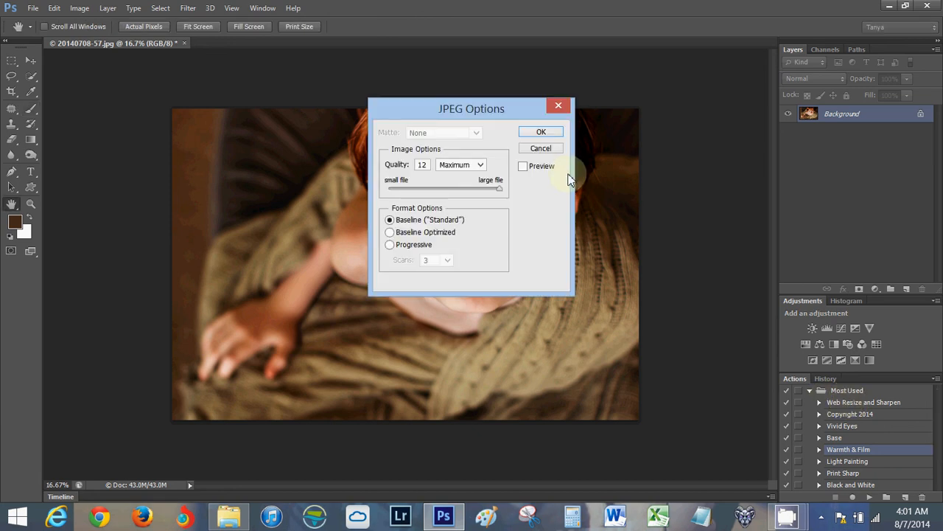
pyautogui.click(547, 133)
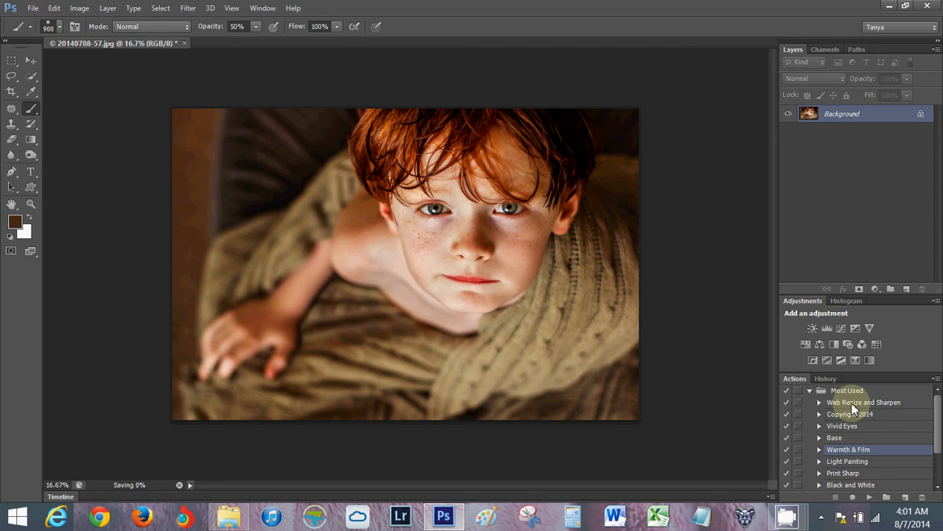
pyautogui.click(852, 402)
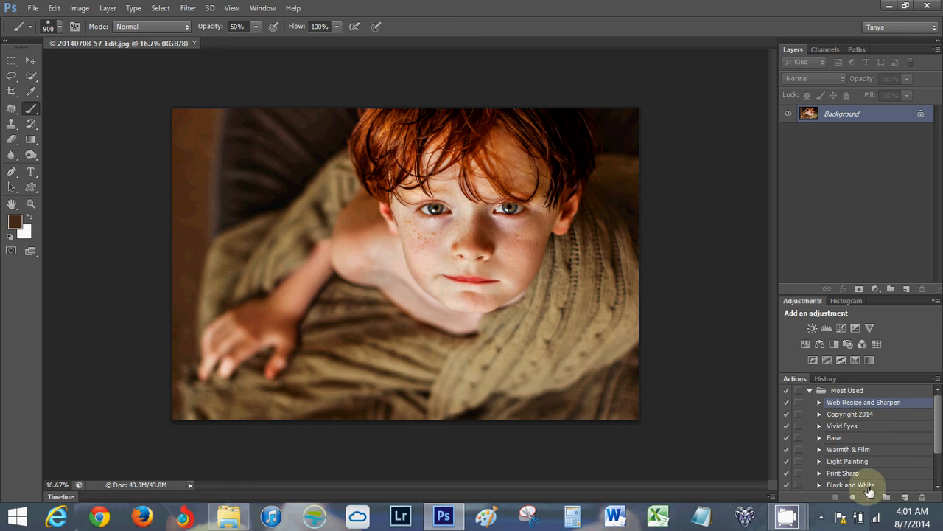
pyautogui.click(870, 496)
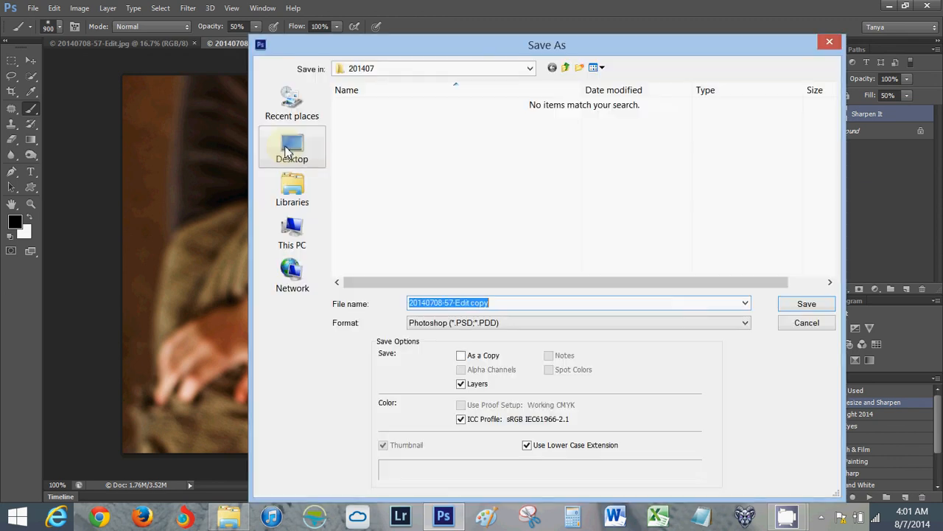
pyautogui.click(293, 150)
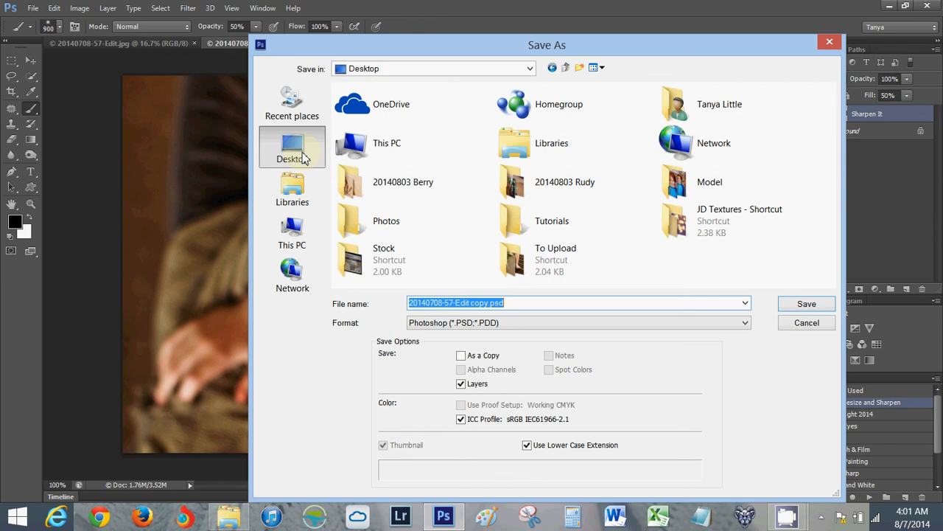
pyautogui.click(569, 326)
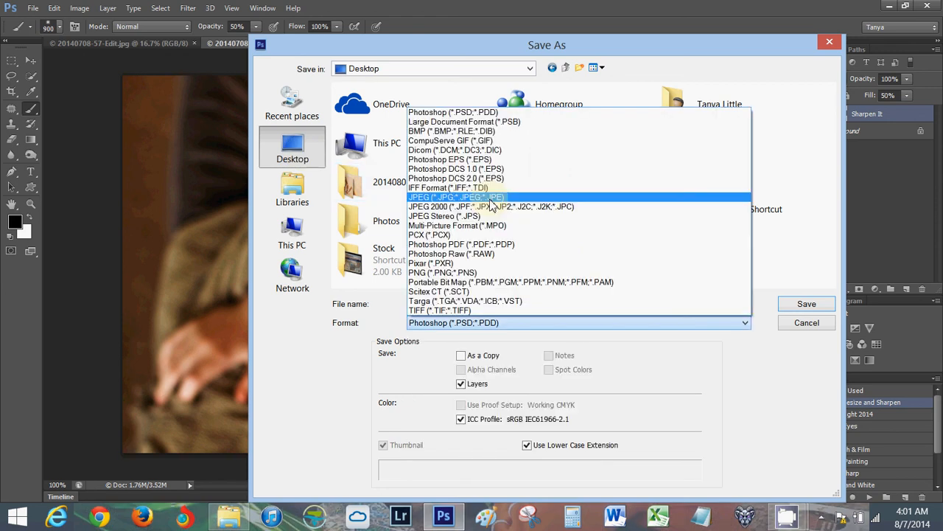
pyautogui.click(492, 198)
pyautogui.press('Return')
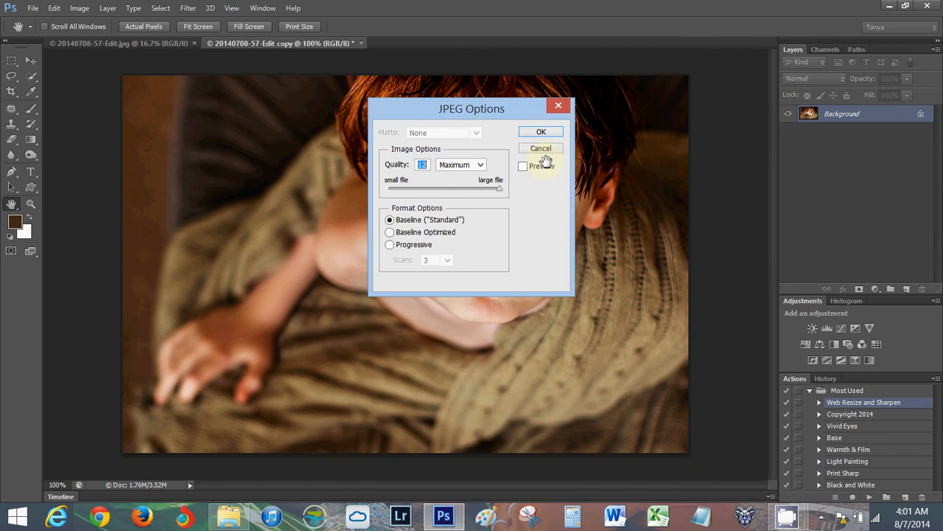
pyautogui.click(535, 136)
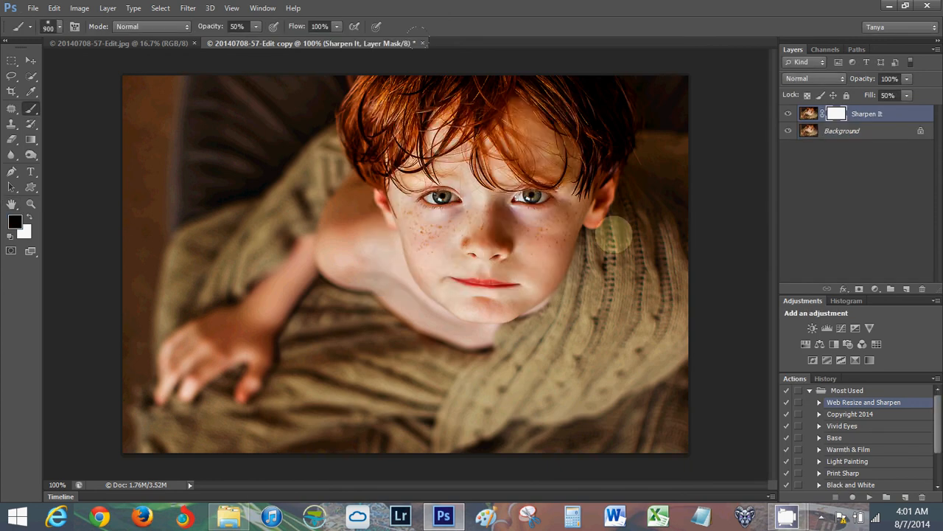
# Step: Add the text watermark with the Copyright 2014 action, placed beside the boy's head at about X 177 px, Y 164 px, with 28% layer opacity
pyautogui.click(859, 415)
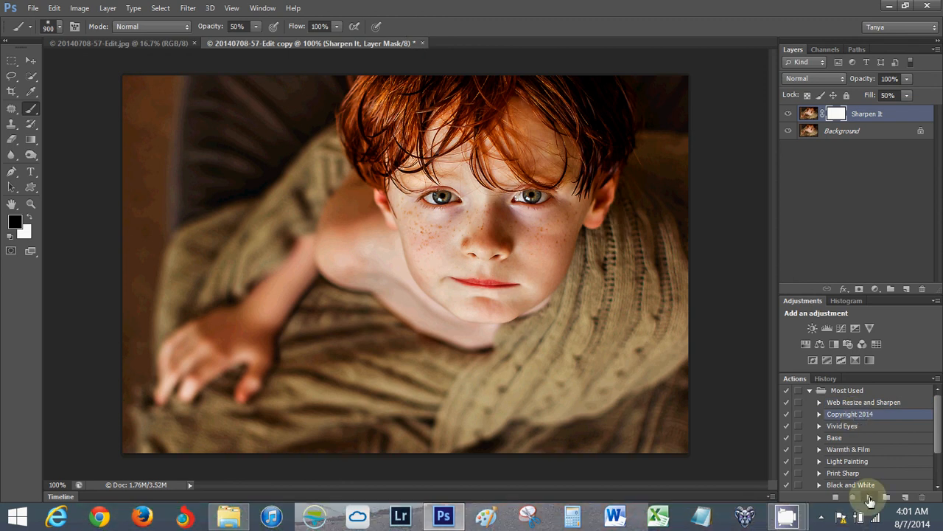
pyautogui.click(869, 498)
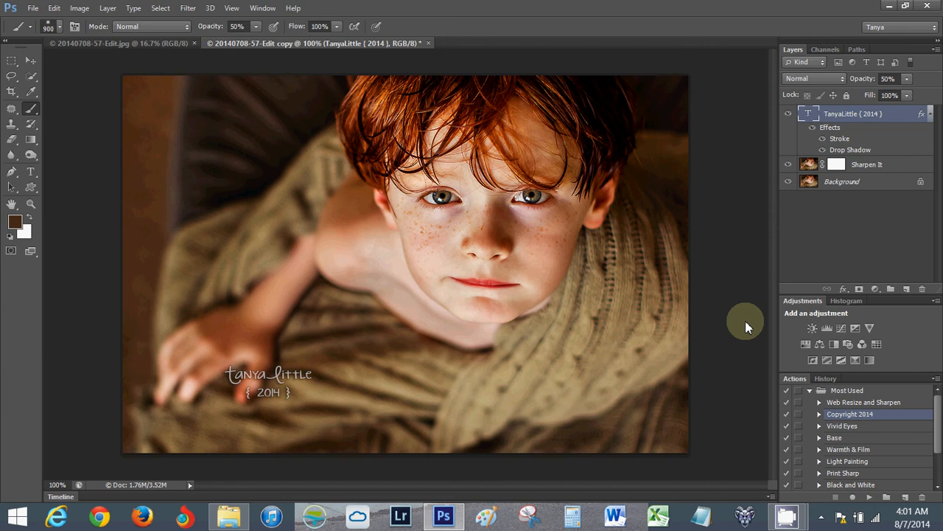
pyautogui.moveTo(293, 391); pyautogui.dragTo(252, 178)
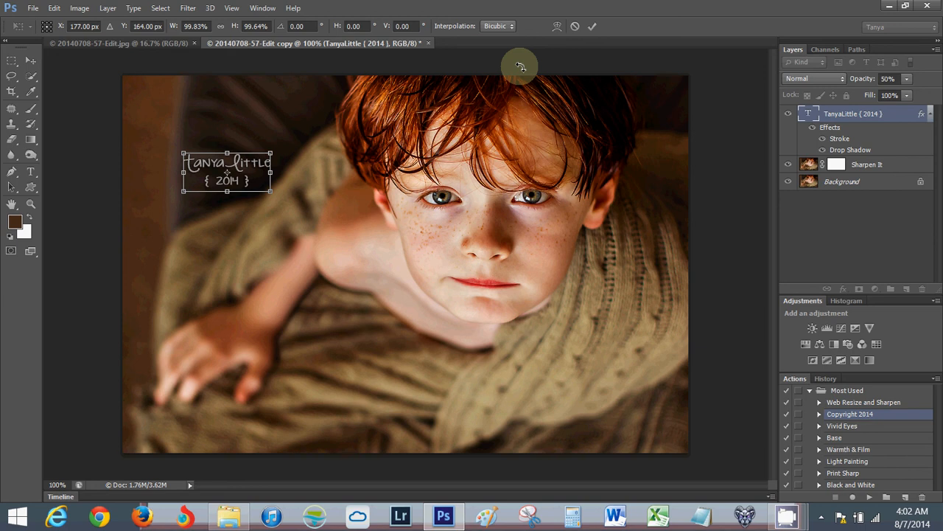
pyautogui.press('Return')
pyautogui.moveTo(871, 79); pyautogui.dragTo(857, 83)
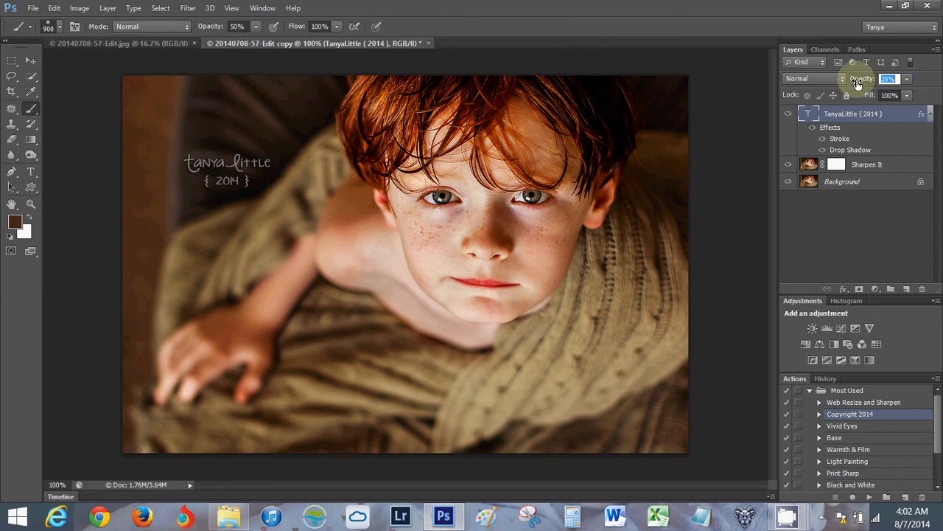
pyautogui.moveTo(857, 83); pyautogui.dragTo(855, 83)
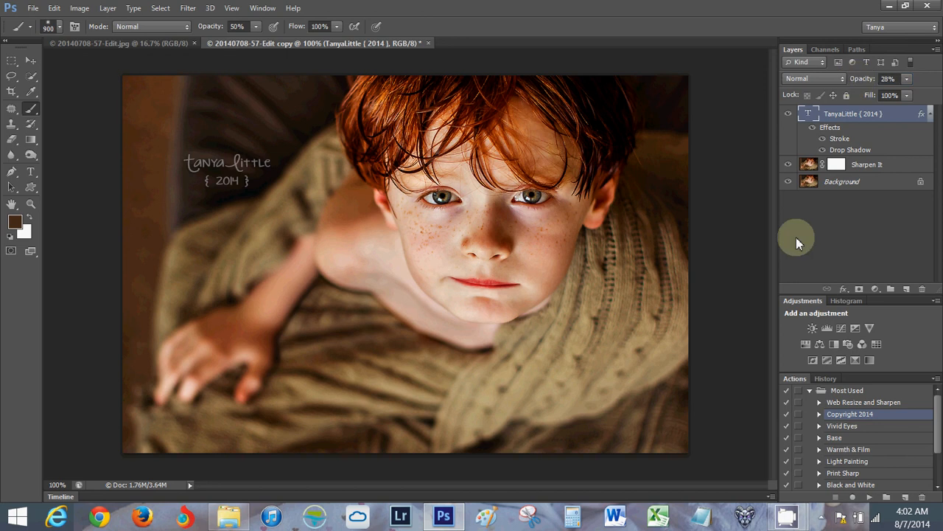
pyautogui.hotkey('ctrl', 's')
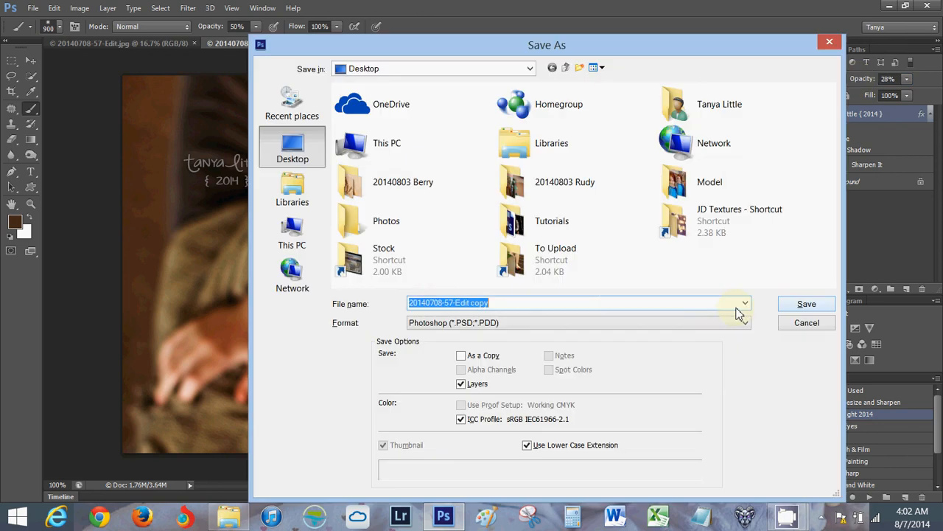
pyautogui.click(620, 304)
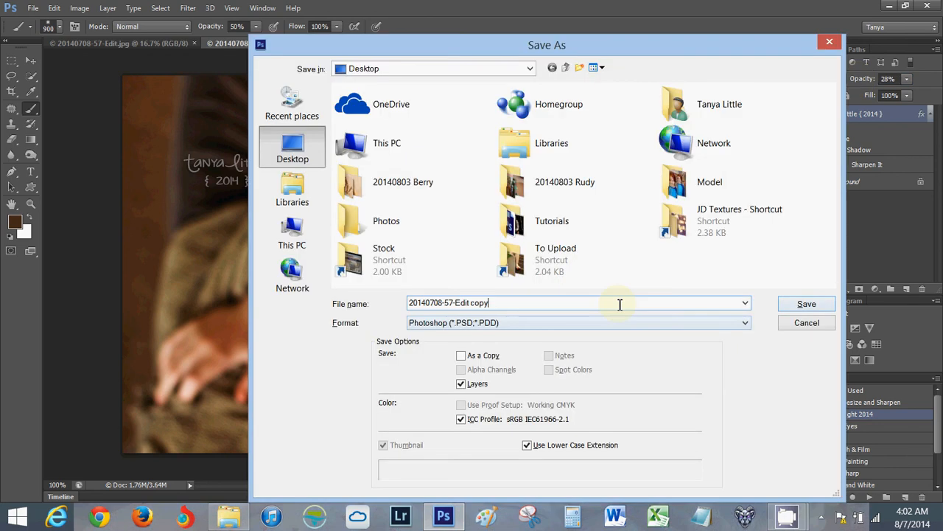
pyautogui.write('(c)')
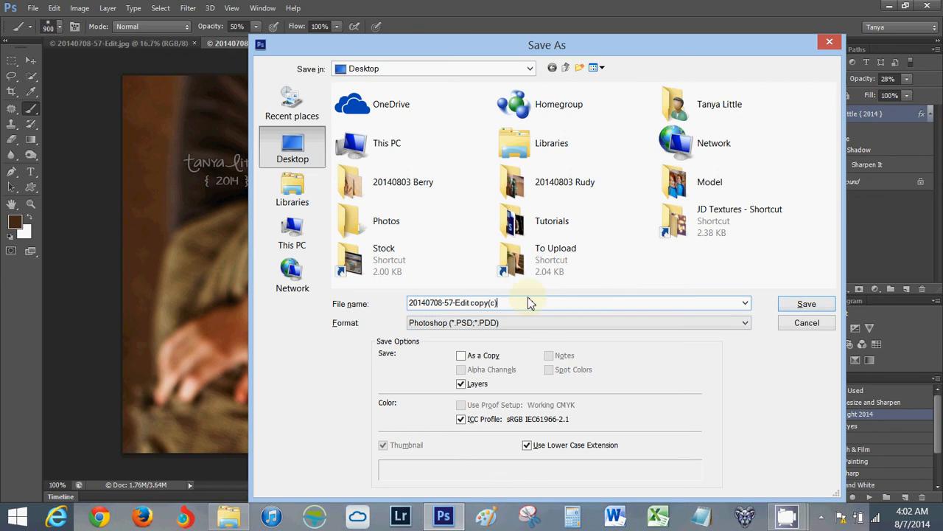
pyautogui.click(489, 322)
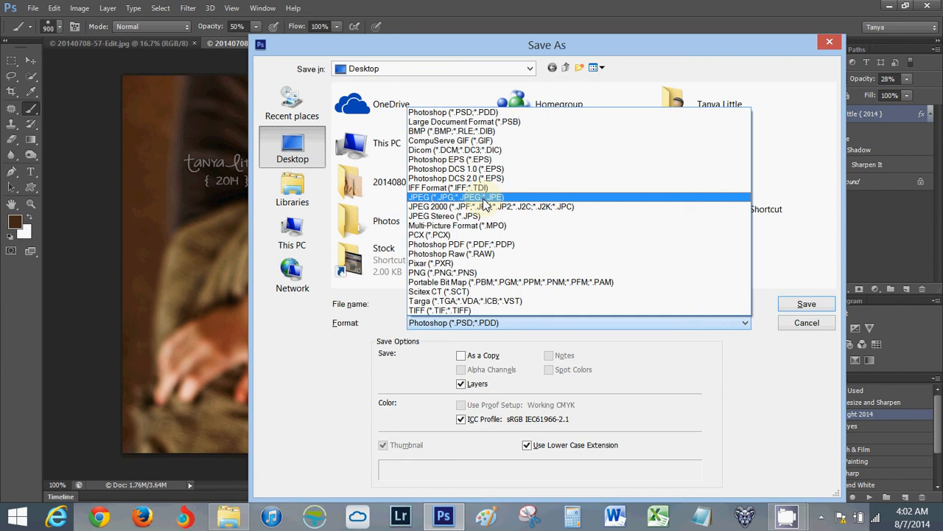
pyautogui.click(485, 198)
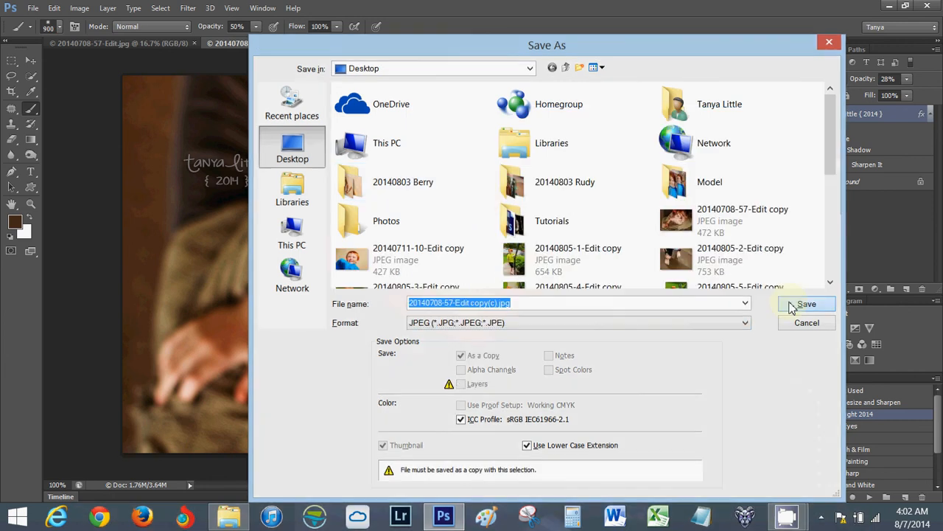
pyautogui.click(805, 305)
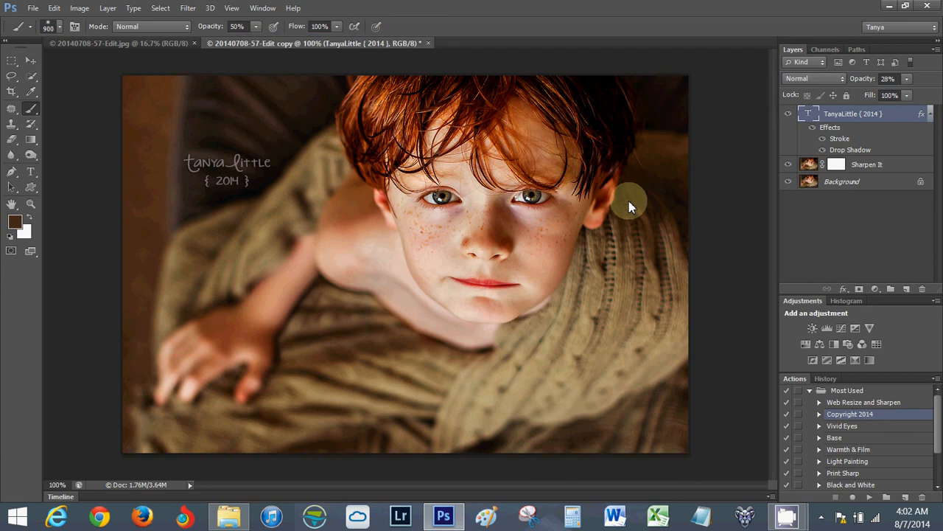